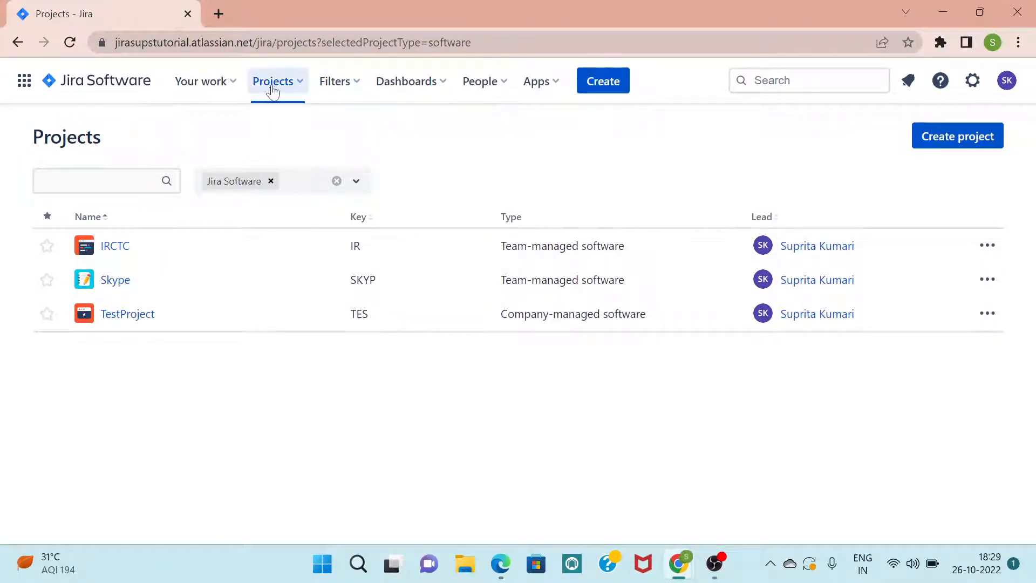
List all projects across Jira products and search the list for "Irctc"
{"action": "left_click", "coordinate": [298, 86]}
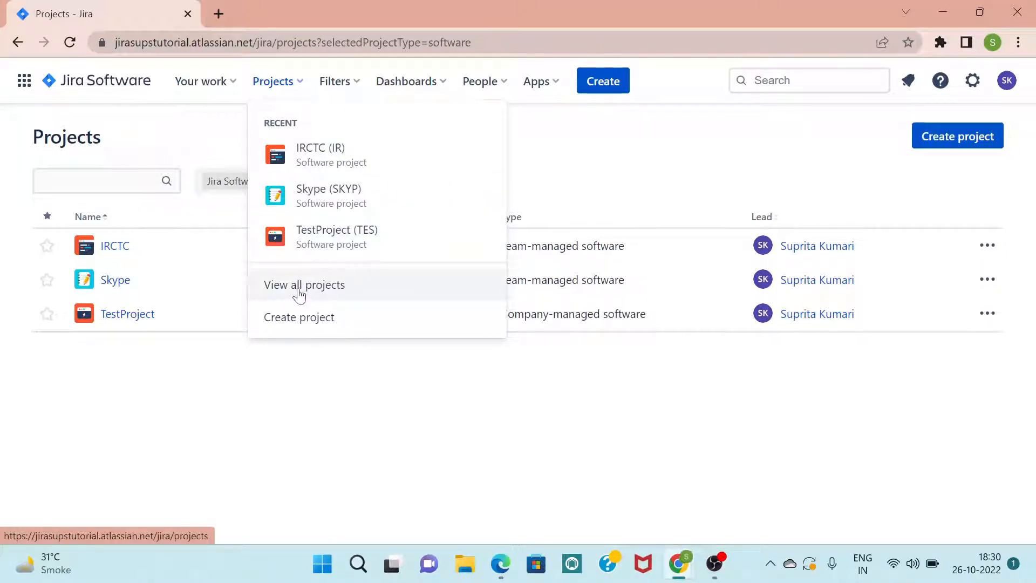
{"action": "left_click", "coordinate": [332, 293]}
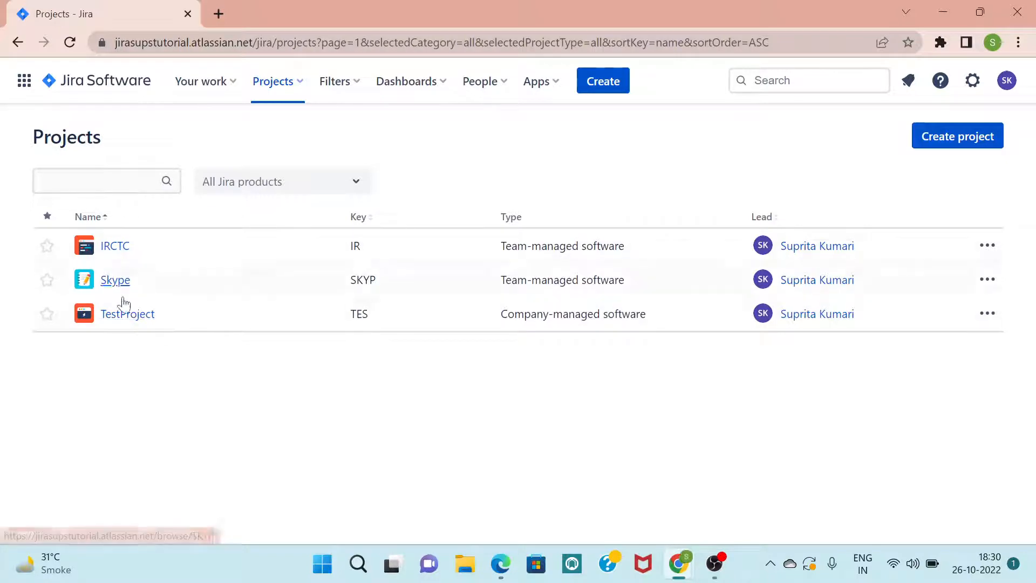
{"action": "left_click", "coordinate": [298, 90]}
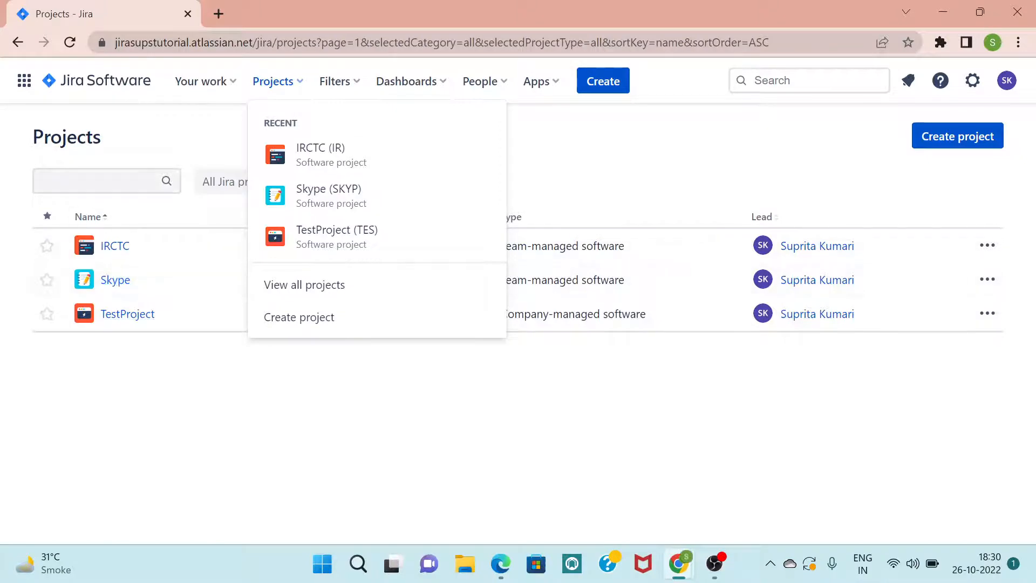
{"action": "left_click", "coordinate": [39, 181]}
{"action": "type", "text": "Irctc"}
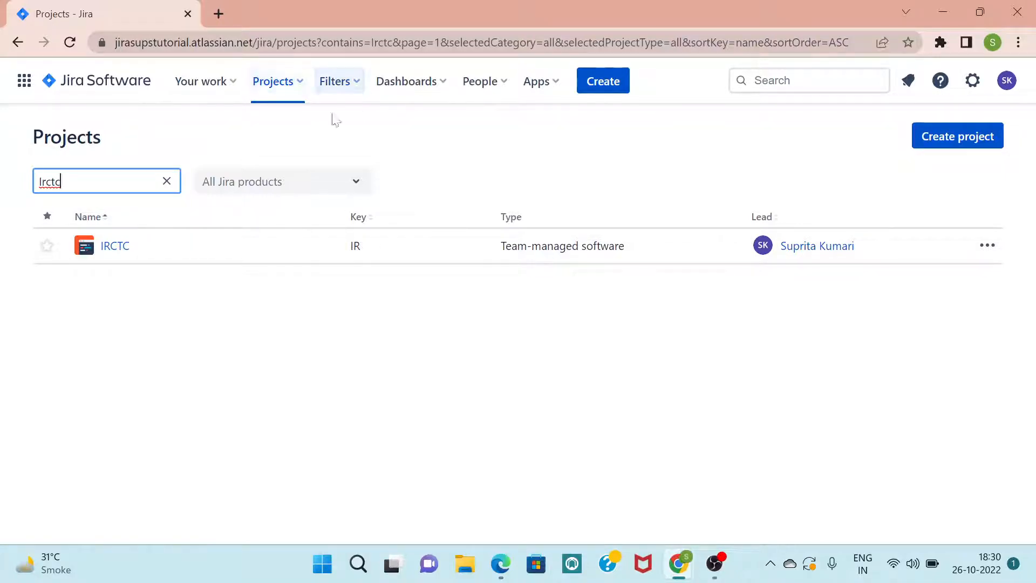
Open the IRCTC project from the filtered project list to view its board
{"action": "left_click", "coordinate": [300, 86]}
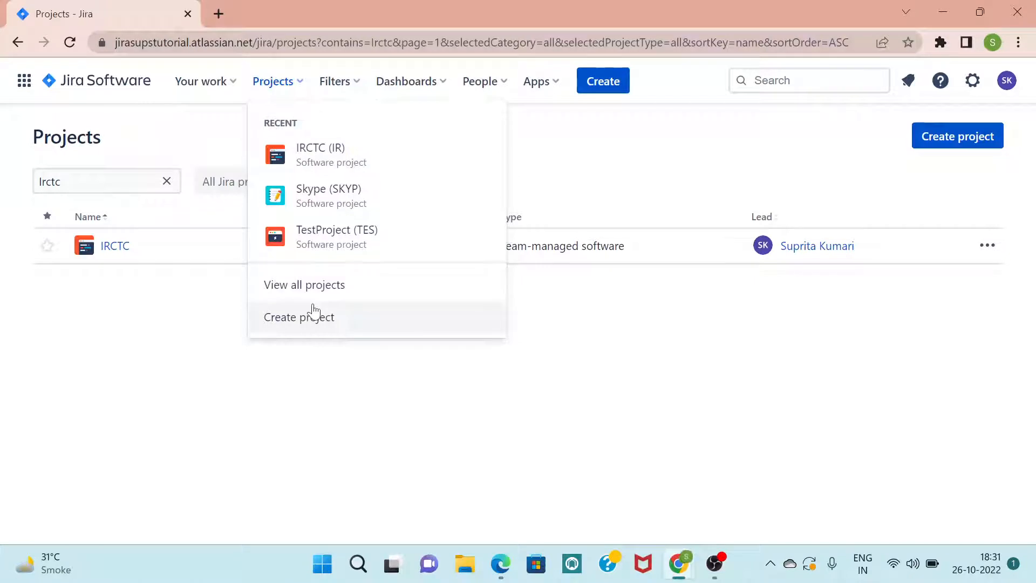
{"action": "left_click", "coordinate": [124, 279]}
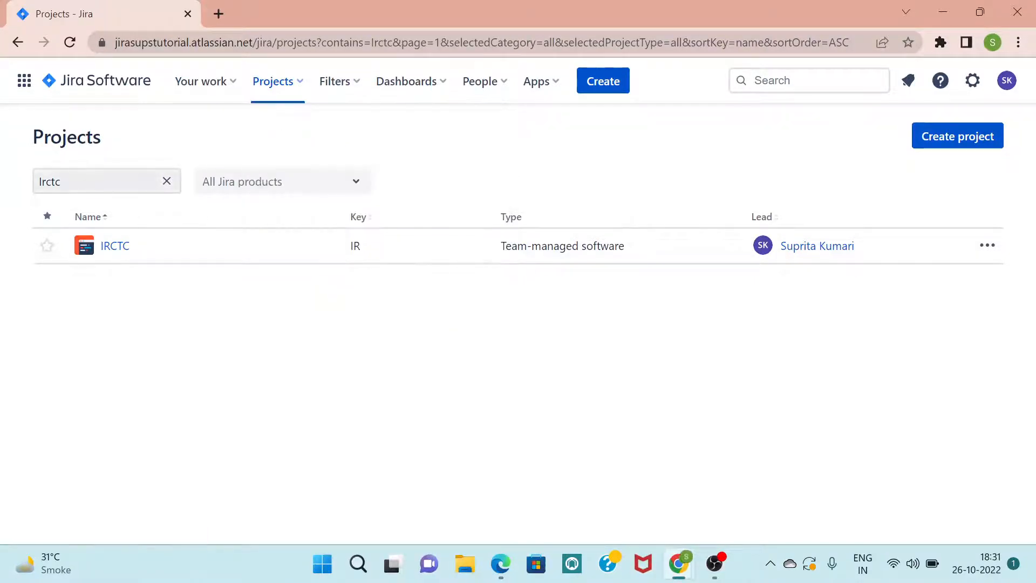
{"action": "left_click", "coordinate": [116, 249]}
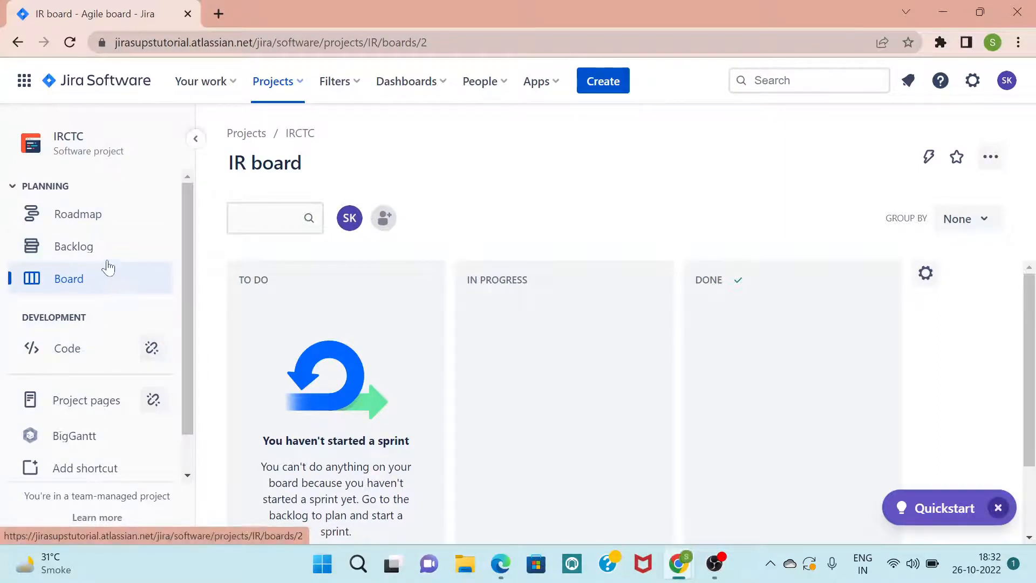
Switch to the Skype project's board and move issue SKYP-8 from To Do to In Progress after viewing its details
{"action": "left_click", "coordinate": [297, 85]}
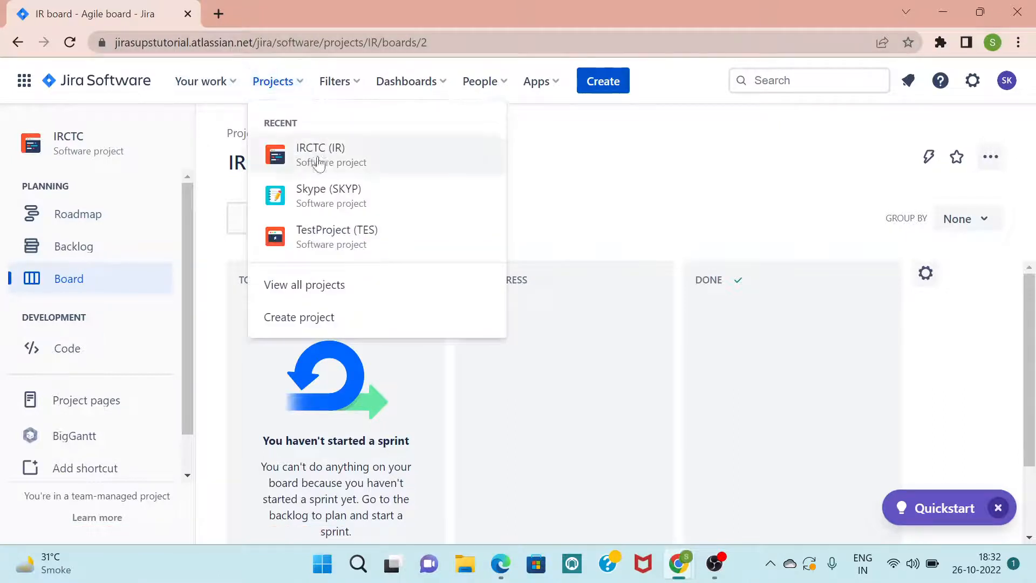
{"action": "left_click", "coordinate": [330, 199]}
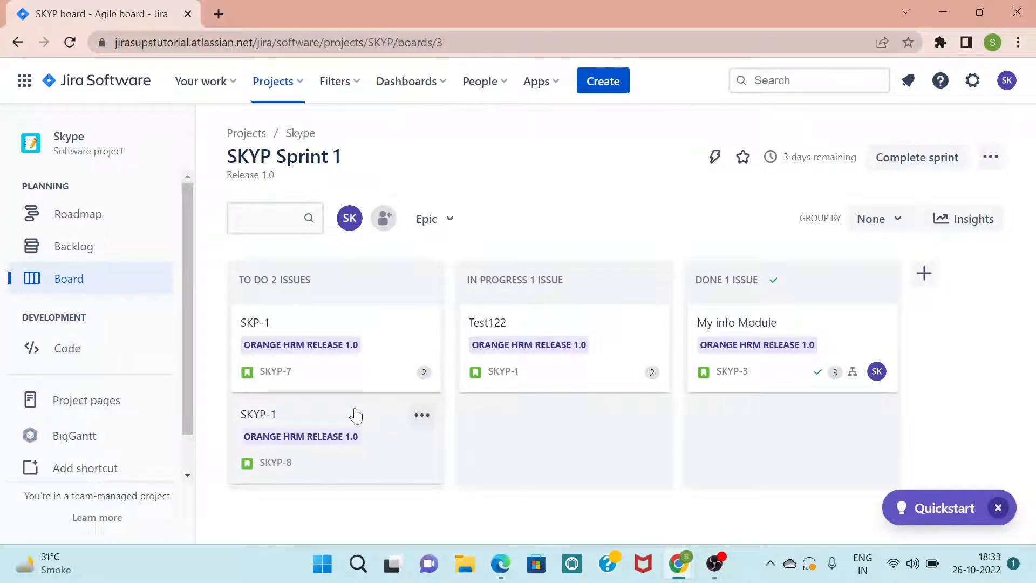
{"action": "left_click", "coordinate": [380, 419]}
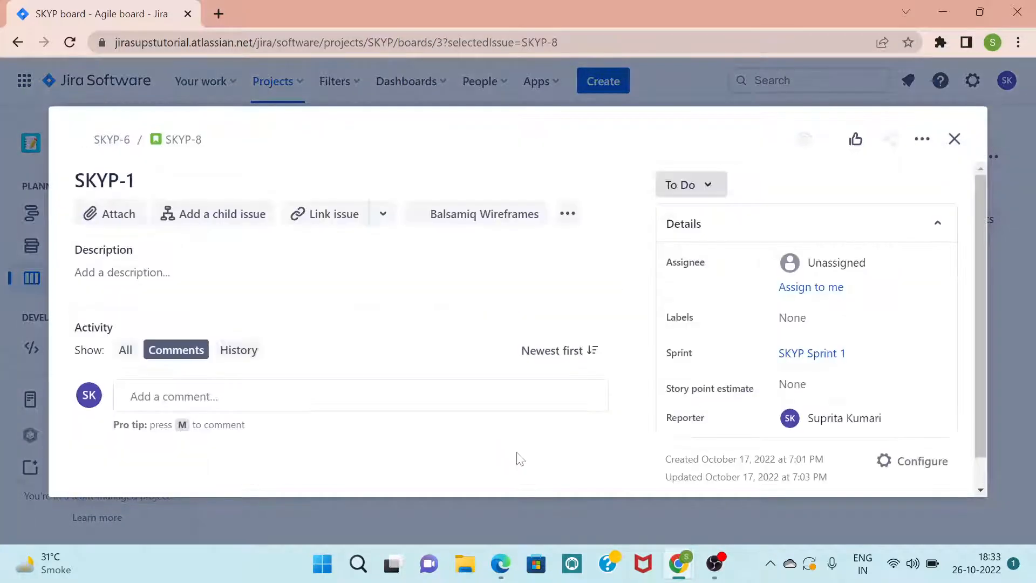
{"action": "left_click", "coordinate": [954, 139]}
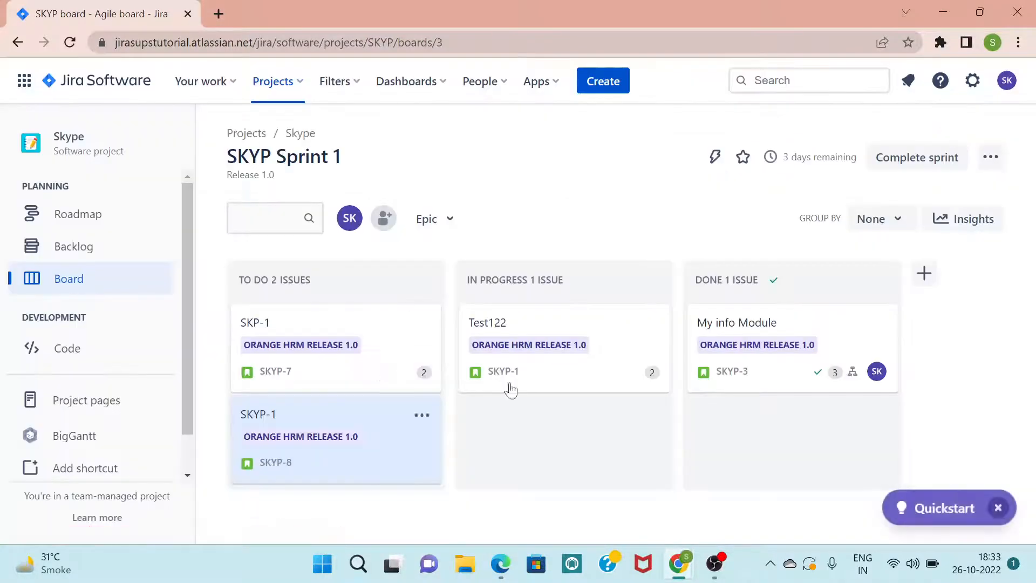
{"action": "left_click_drag", "start_coordinate": [372, 414], "coordinate": [617, 414]}
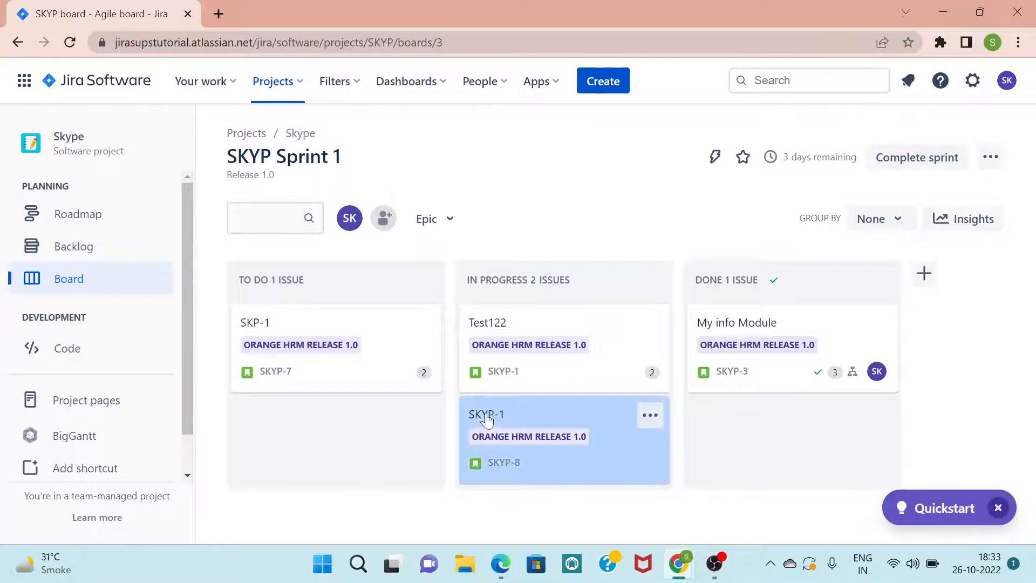
Open issue SKYP-7, examine its status options and story workflow, and return to the board
{"action": "left_click", "coordinate": [263, 327]}
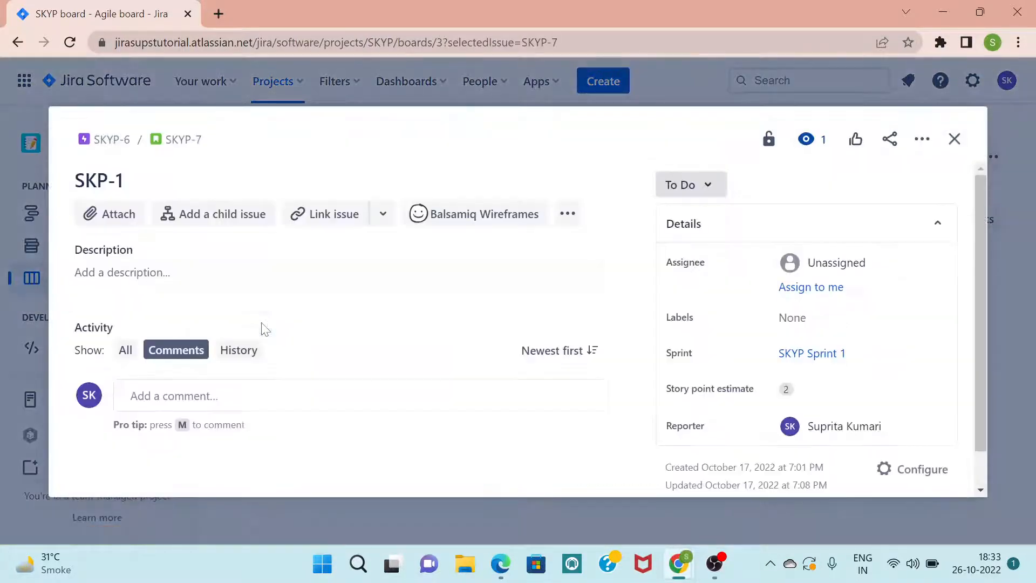
{"action": "left_click", "coordinate": [712, 189]}
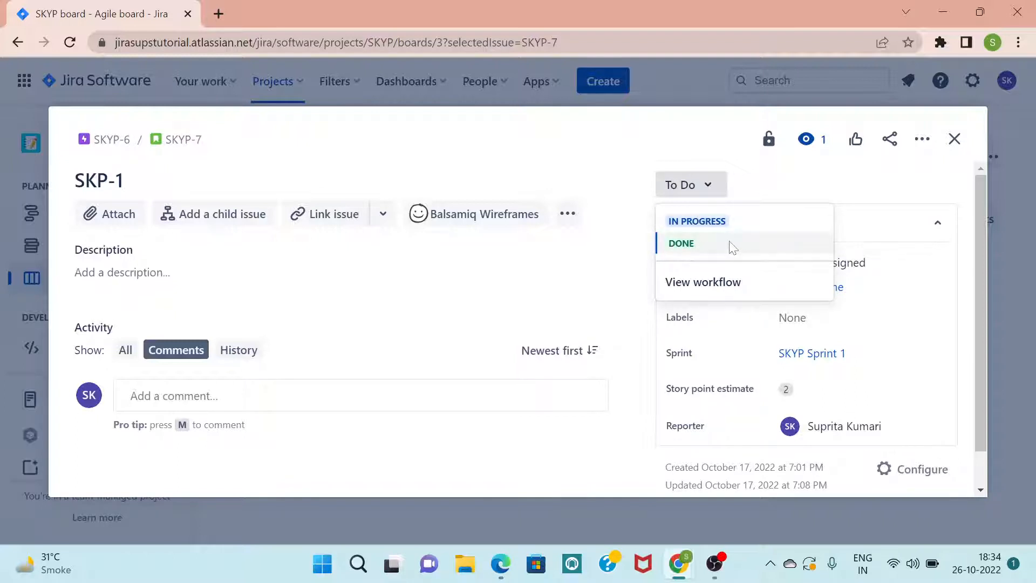
{"action": "left_click", "coordinate": [723, 286]}
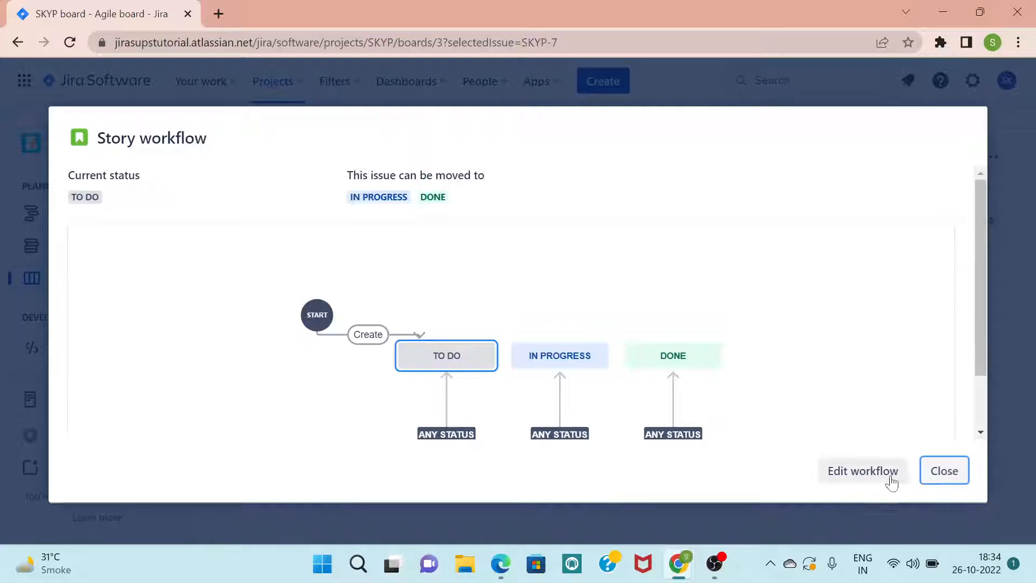
{"action": "left_click", "coordinate": [942, 474]}
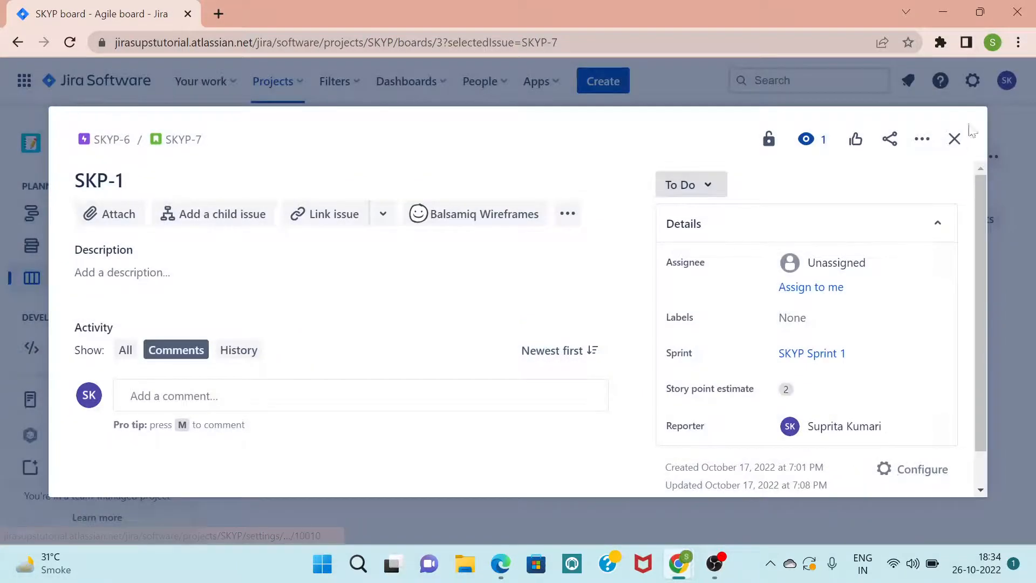
{"action": "left_click", "coordinate": [954, 139]}
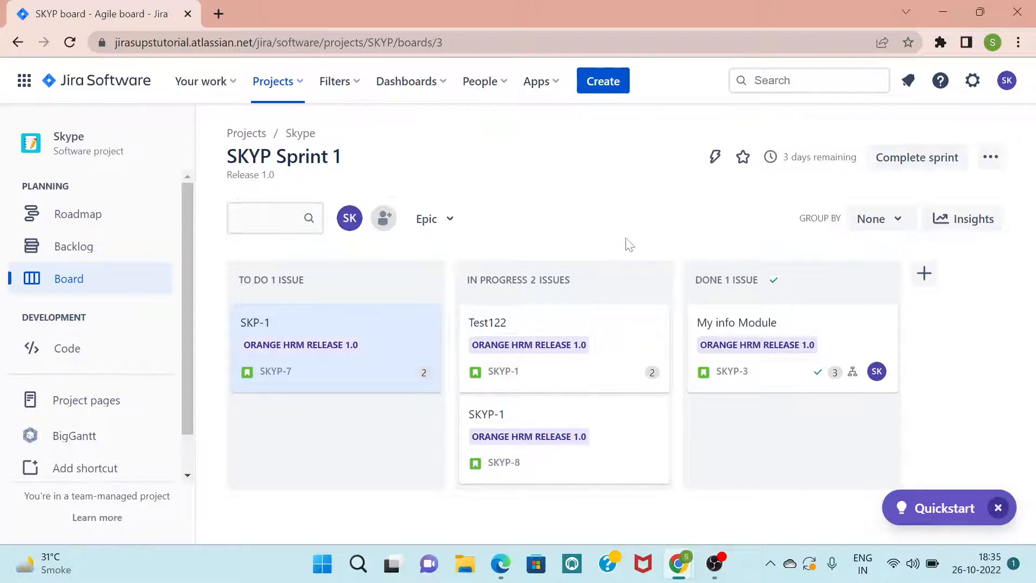
Examine the Skype project's backlog against its sprint board, comparing the SKYP Sprint 1 issues with those outside the sprint
{"action": "left_click", "coordinate": [75, 247]}
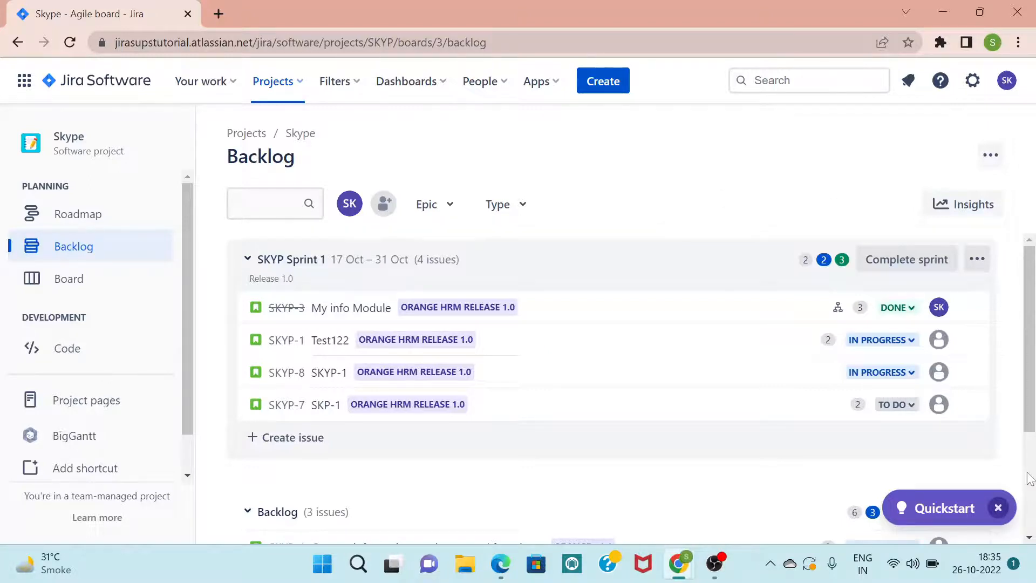
{"action": "scroll", "coordinate": [420, 447], "scroll_direction": "down", "scroll_amount": 3}
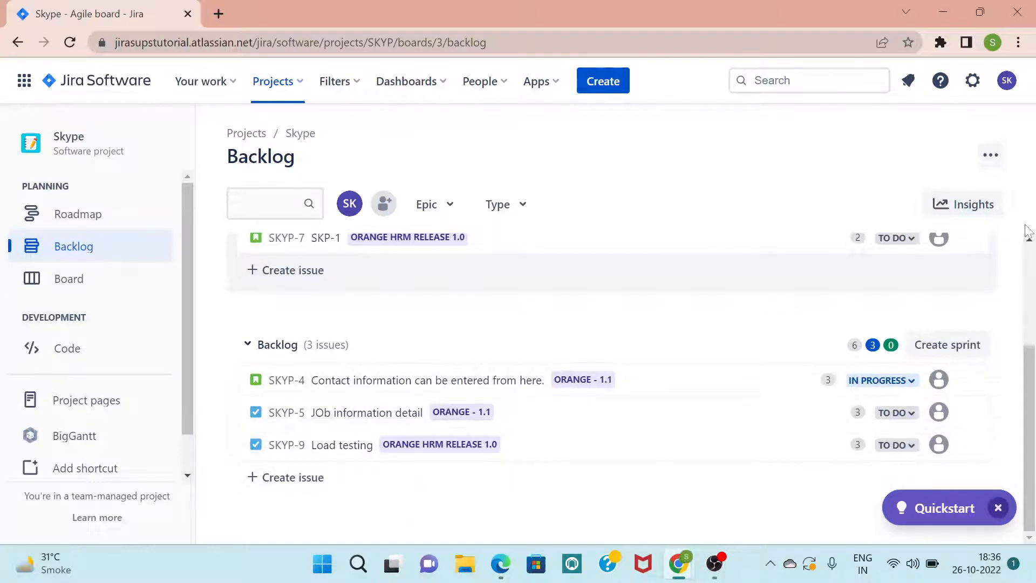
{"action": "left_click", "coordinate": [1028, 250]}
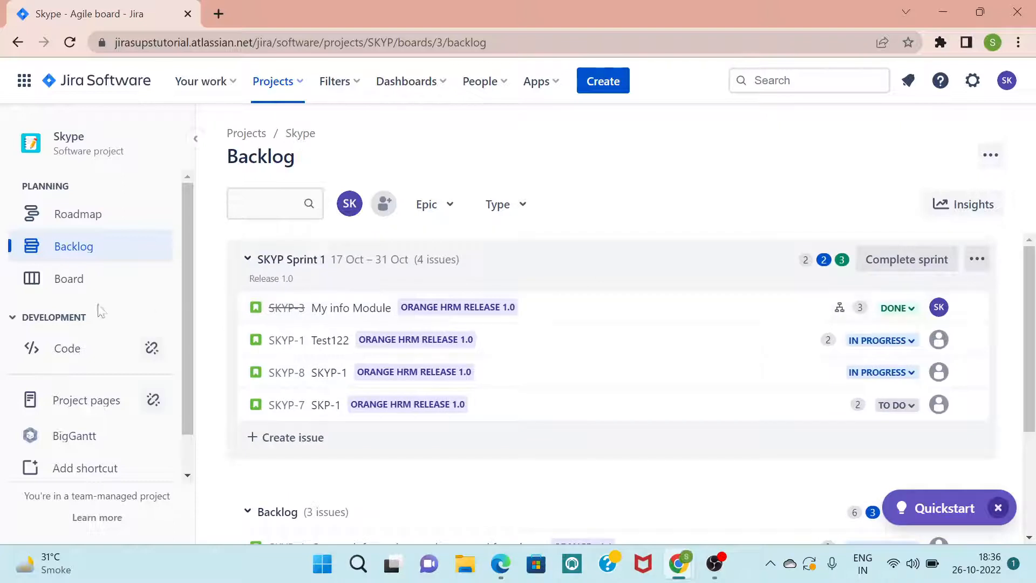
{"action": "left_click", "coordinate": [68, 291]}
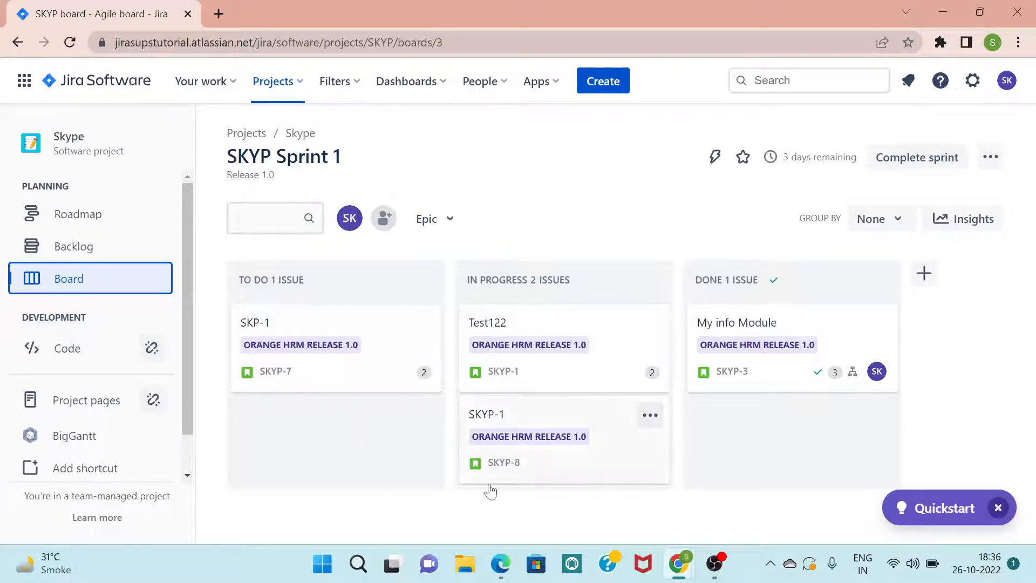
{"action": "left_click", "coordinate": [74, 246]}
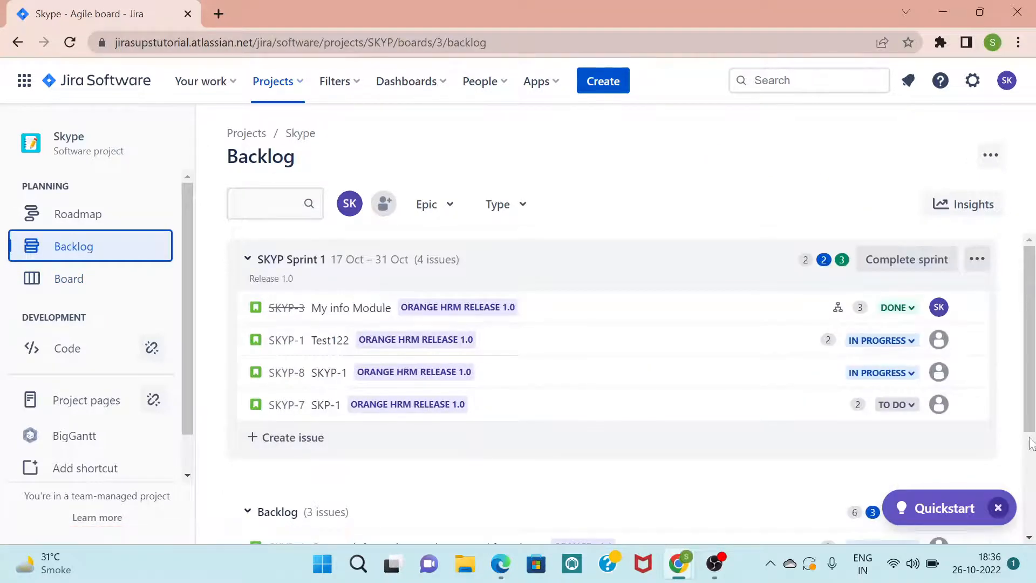
{"action": "scroll", "coordinate": [1032, 456], "scroll_direction": "down", "scroll_amount": 3}
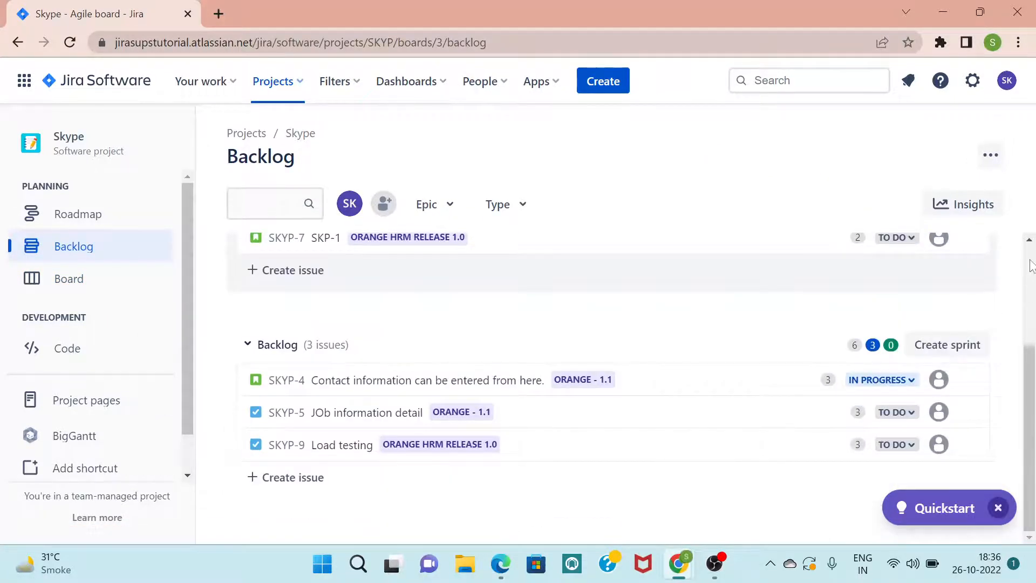
{"action": "scroll", "coordinate": [1025, 279], "scroll_direction": "up", "scroll_amount": 3}
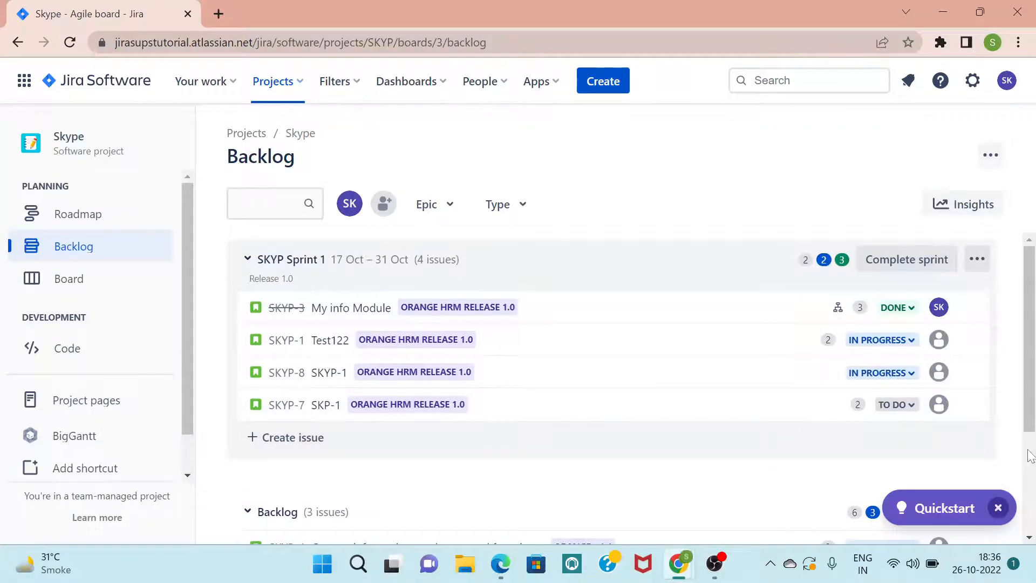
{"action": "scroll", "coordinate": [1031, 456], "scroll_direction": "down", "scroll_amount": 3}
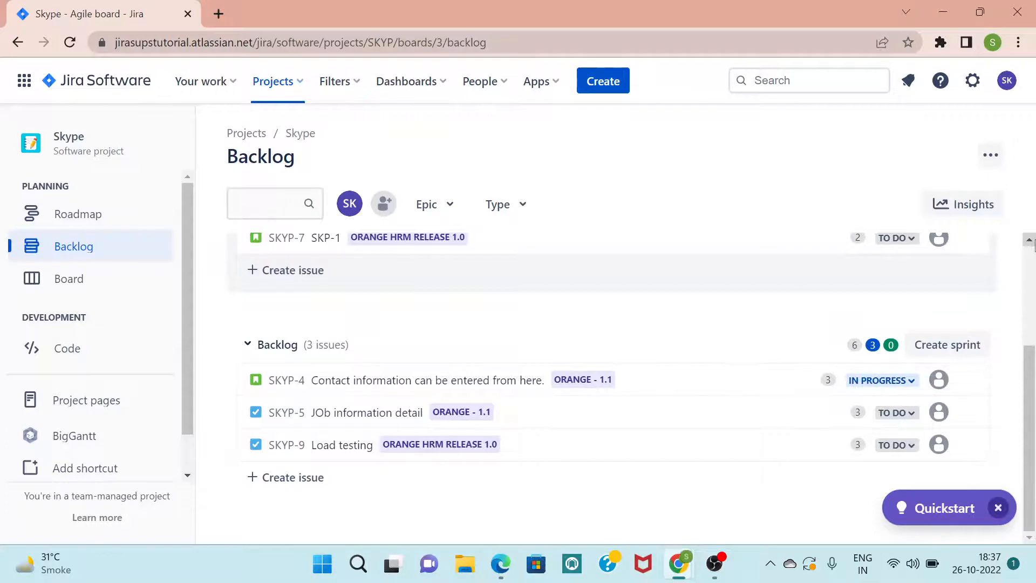
Reorder the backlog so that issue SKYP-4 sits below SKYP-5
{"action": "scroll", "coordinate": [1034, 246], "scroll_direction": "up", "scroll_amount": 2}
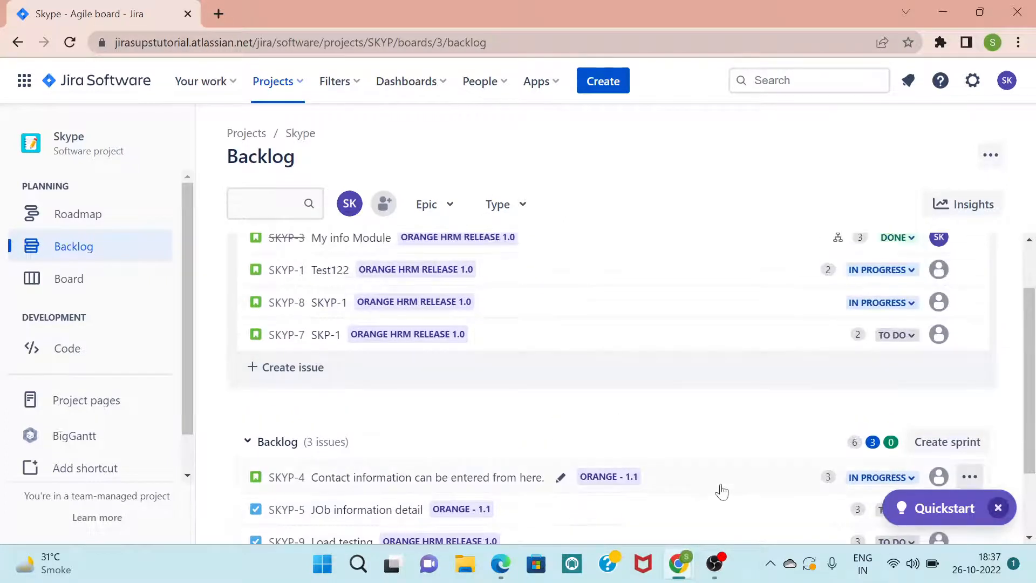
{"action": "right_click", "coordinate": [676, 435]}
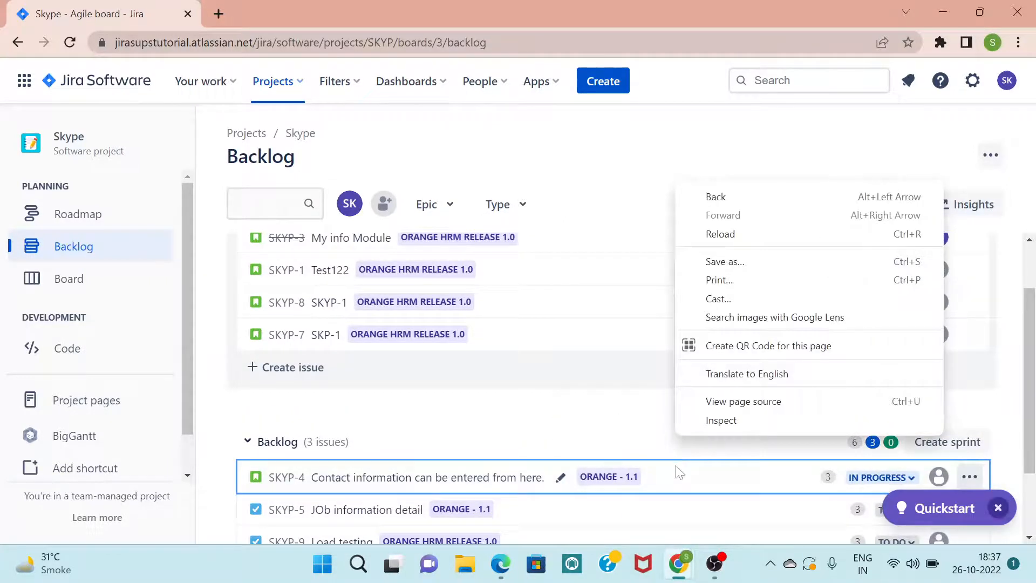
{"action": "left_click", "coordinate": [679, 472]}
{"action": "mouse_move", "coordinate": [675, 471]}
{"action": "left_mouse_down"}
{"action": "mouse_move", "coordinate": [659, 371]}
{"action": "mouse_move", "coordinate": [664, 308]}
{"action": "mouse_move", "coordinate": [672, 463]}
{"action": "left_mouse_up"}
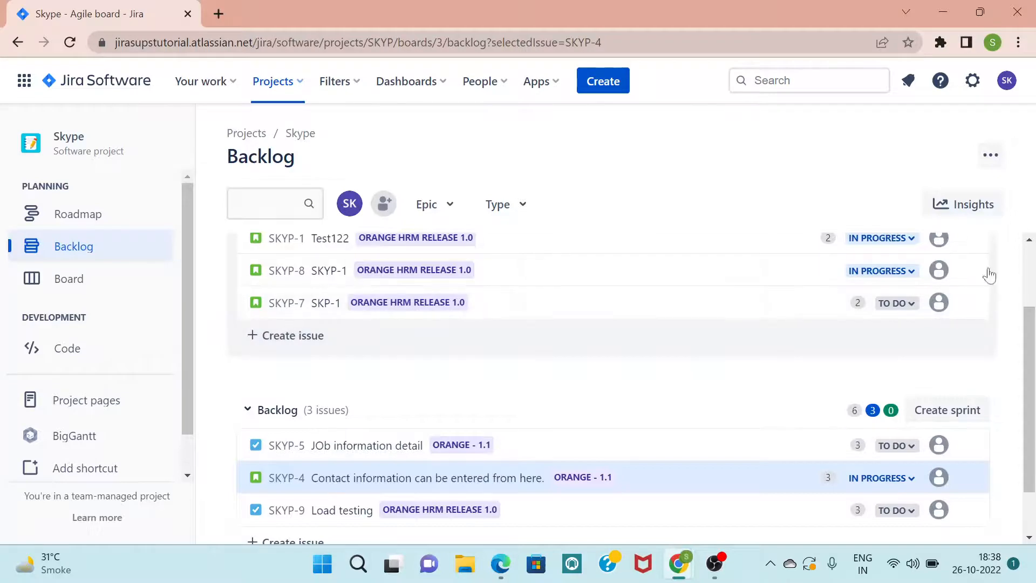
{"action": "scroll", "coordinate": [1027, 259], "scroll_direction": "up", "scroll_amount": 2}
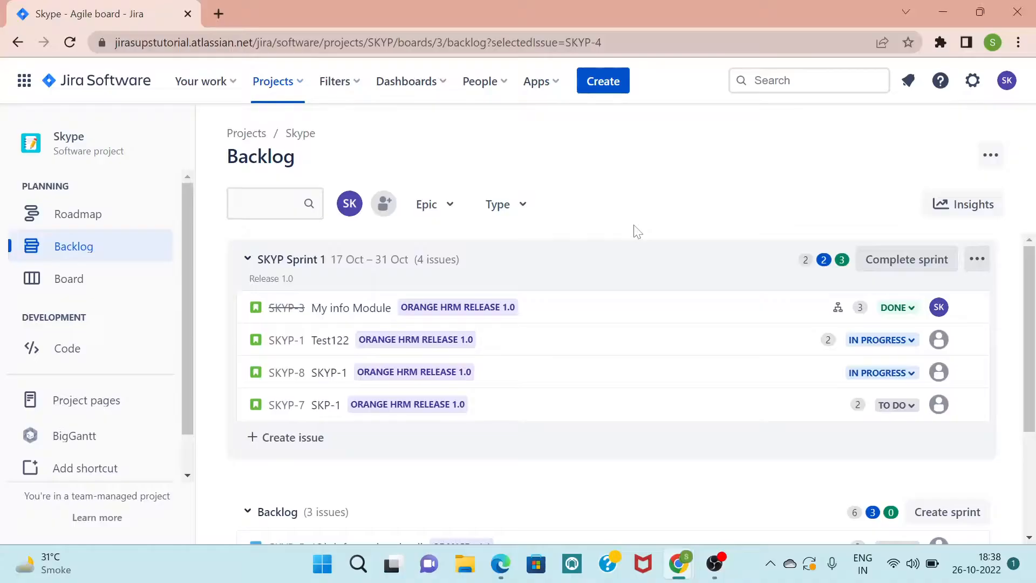
Start a new issue in the Skype project and set its issue type to Epic
{"action": "left_click", "coordinate": [616, 85]}
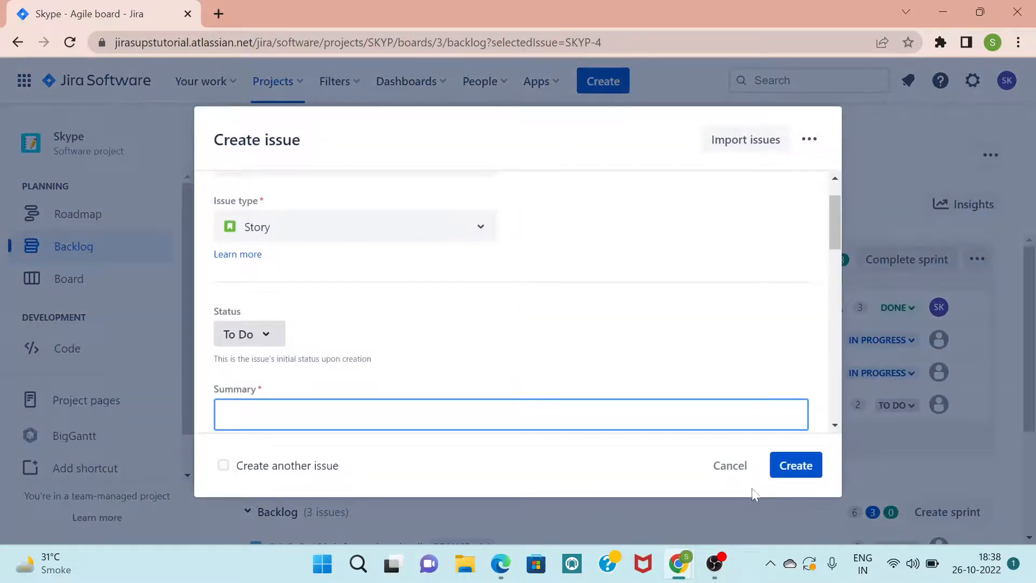
{"action": "left_click", "coordinate": [731, 467]}
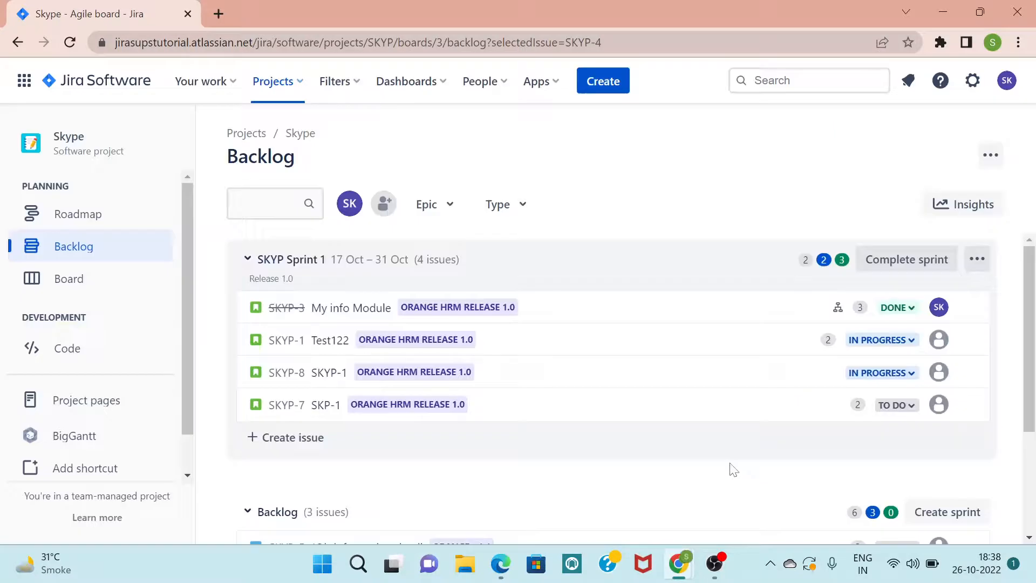
{"action": "left_click", "coordinate": [604, 81]}
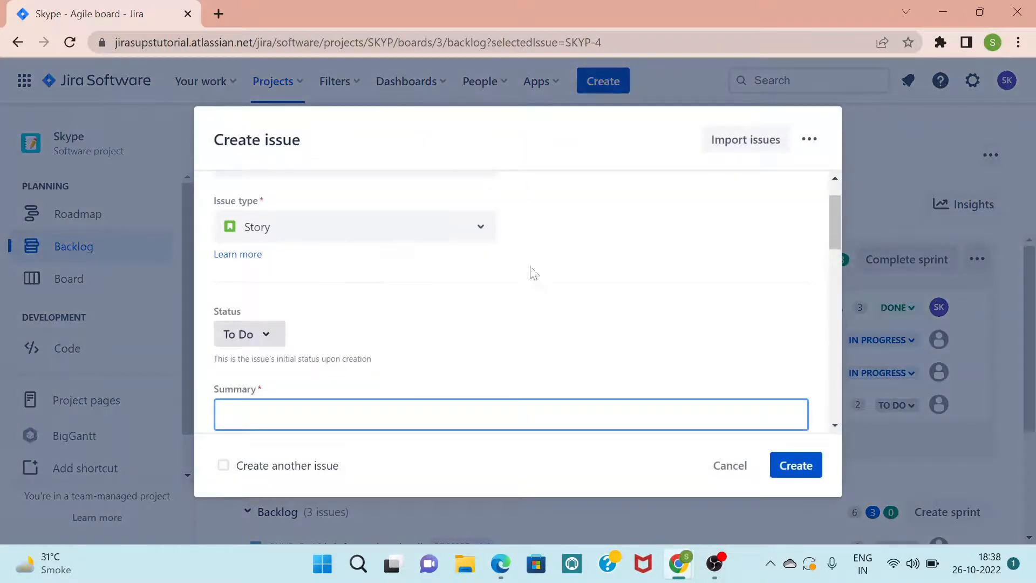
{"action": "left_click", "coordinate": [482, 231]}
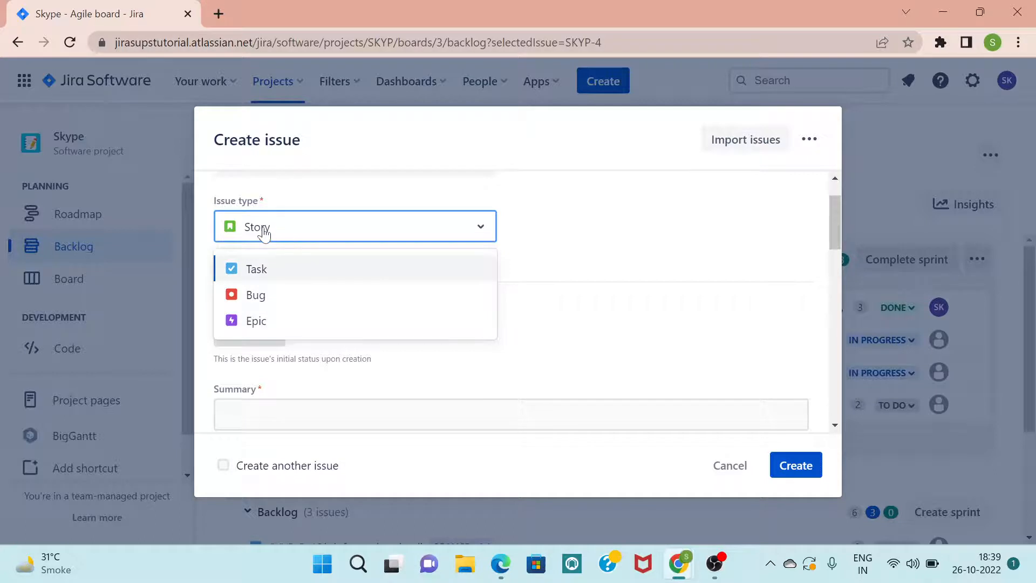
{"action": "left_click", "coordinate": [296, 321]}
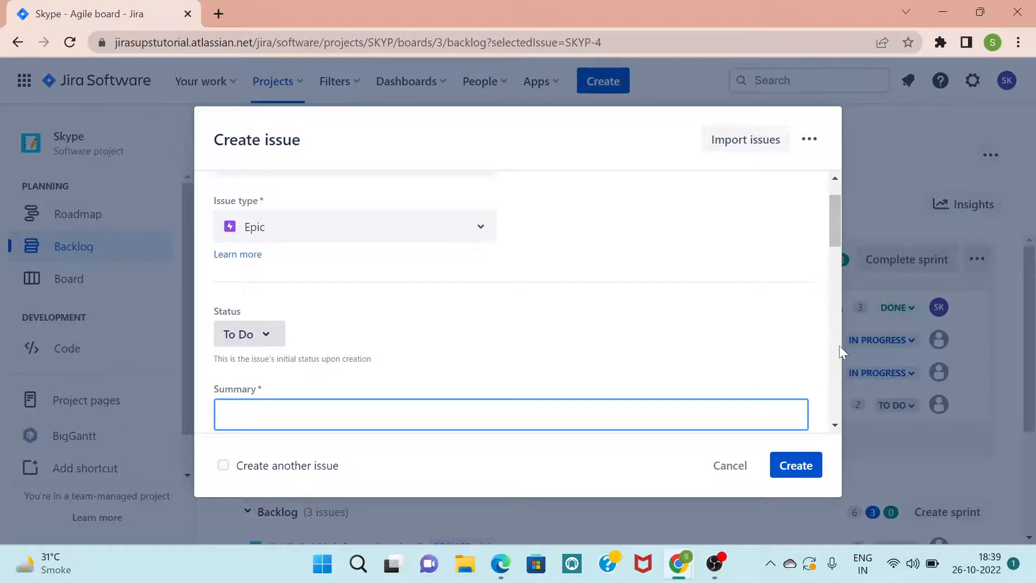
Examine the Epic creation fields from description to reporter and the other issue types, and discard the new issue
{"action": "scroll", "coordinate": [840, 345], "scroll_direction": "down", "scroll_amount": 4}
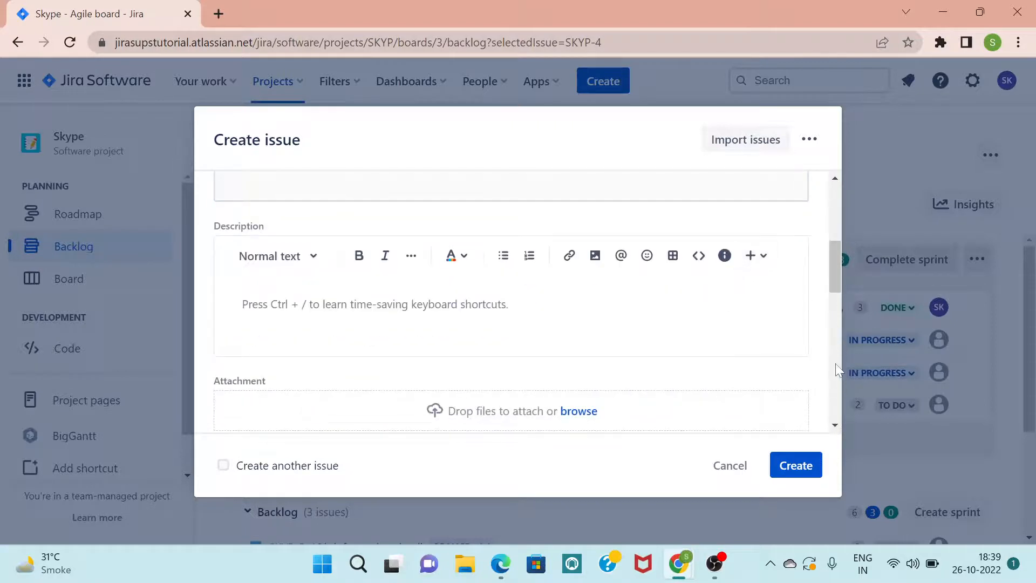
{"action": "scroll", "coordinate": [837, 370], "scroll_direction": "down", "scroll_amount": 4}
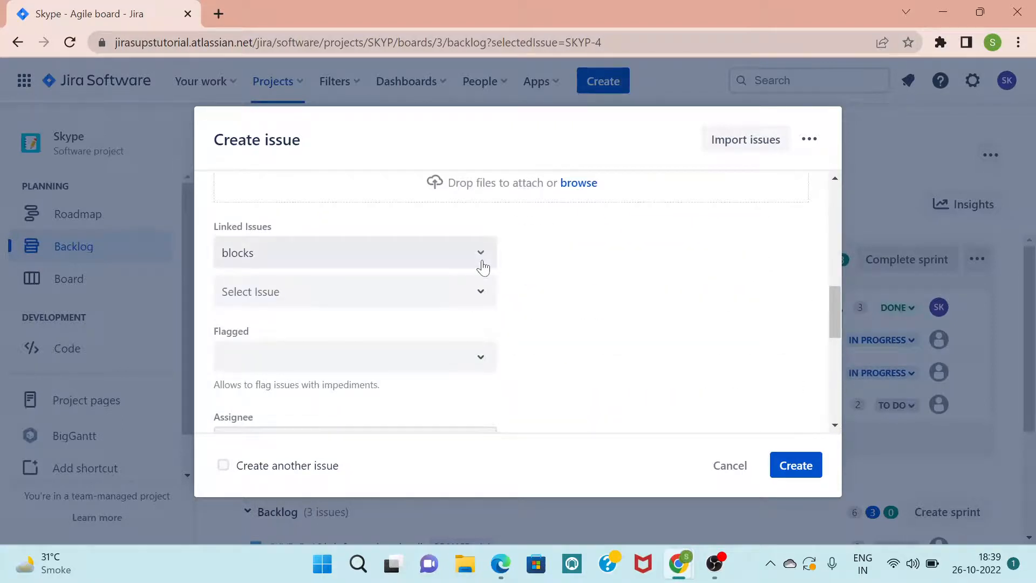
{"action": "scroll", "coordinate": [835, 402], "scroll_direction": "down", "scroll_amount": 4}
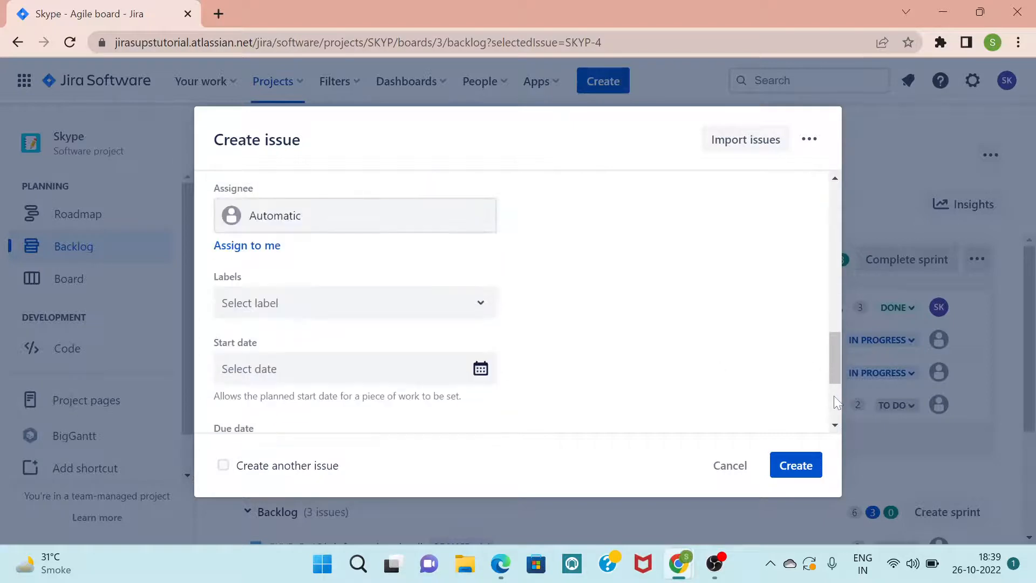
{"action": "left_click", "coordinate": [377, 314]}
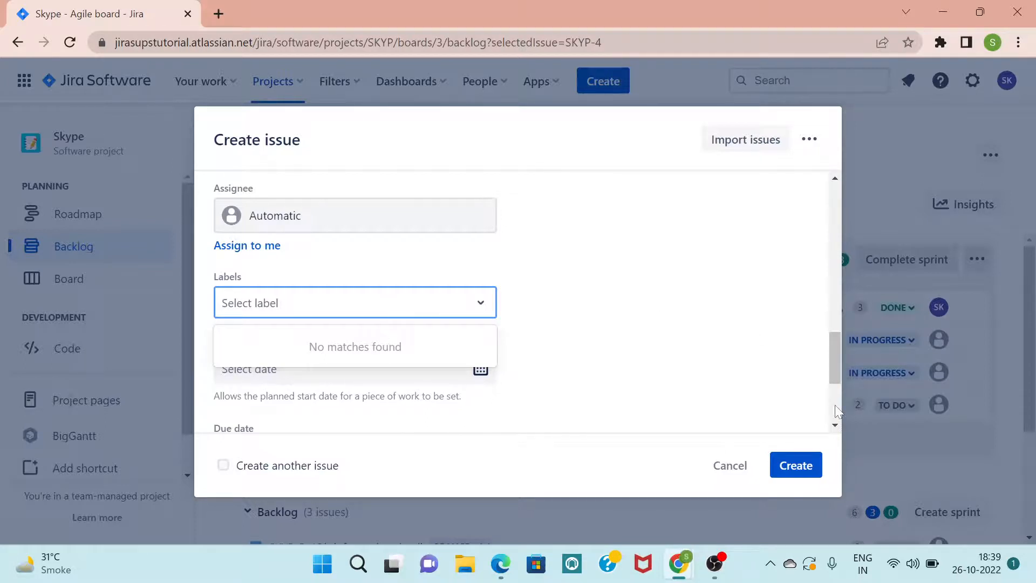
{"action": "scroll", "coordinate": [834, 404], "scroll_direction": "down", "scroll_amount": 3}
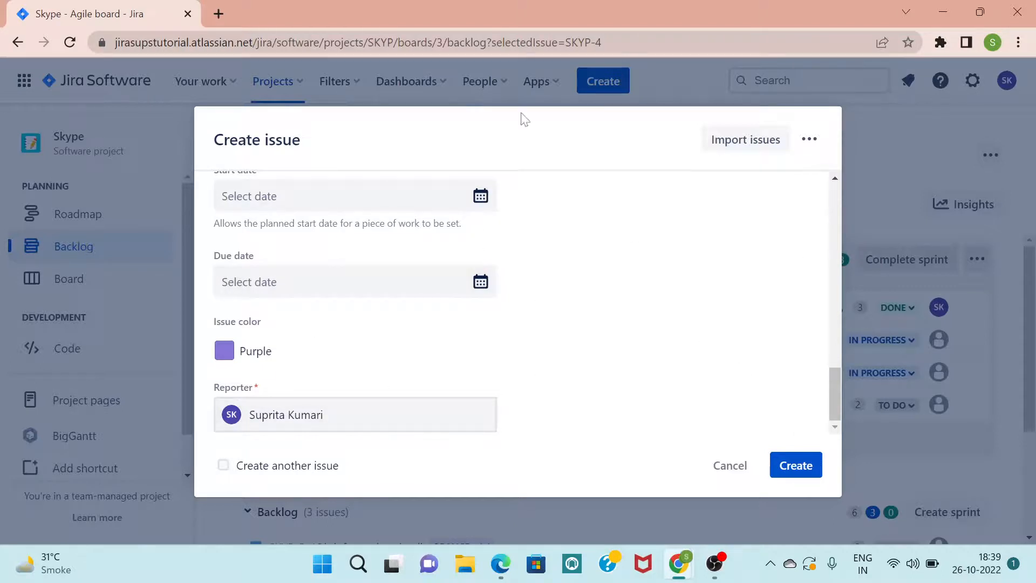
{"action": "scroll", "coordinate": [835, 193], "scroll_direction": "up", "scroll_amount": 15}
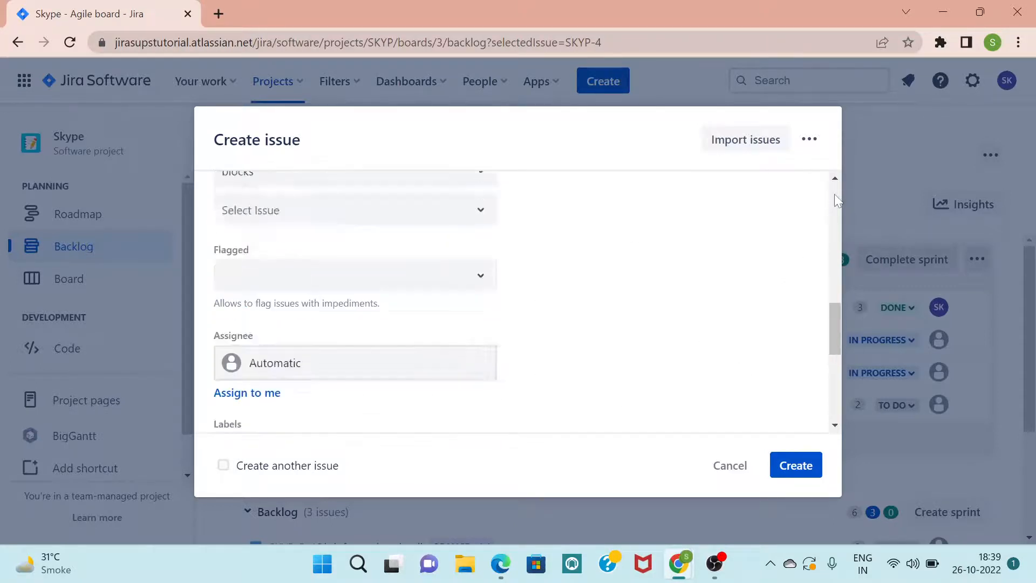
{"action": "left_click", "coordinate": [481, 284]}
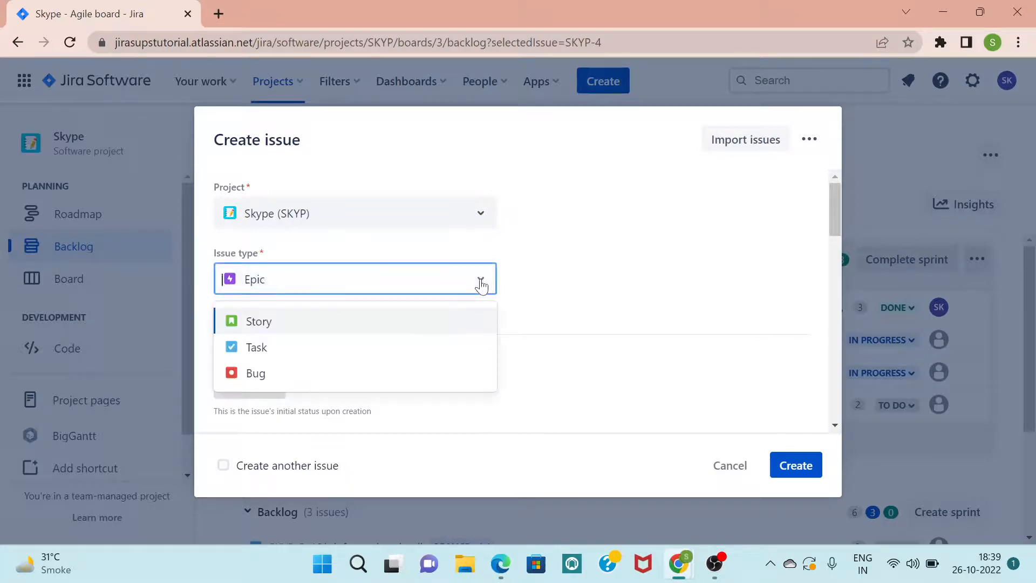
{"action": "left_click", "coordinate": [730, 466]}
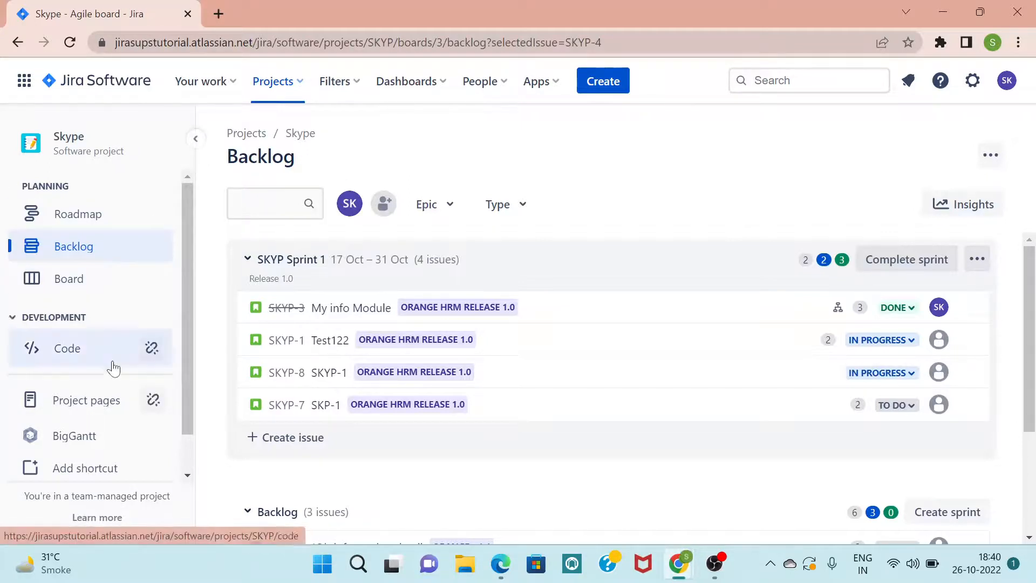
Open the advanced issue search and apply the "Reported by me" filter
{"action": "scroll", "coordinate": [189, 458], "scroll_direction": "down", "scroll_amount": 1}
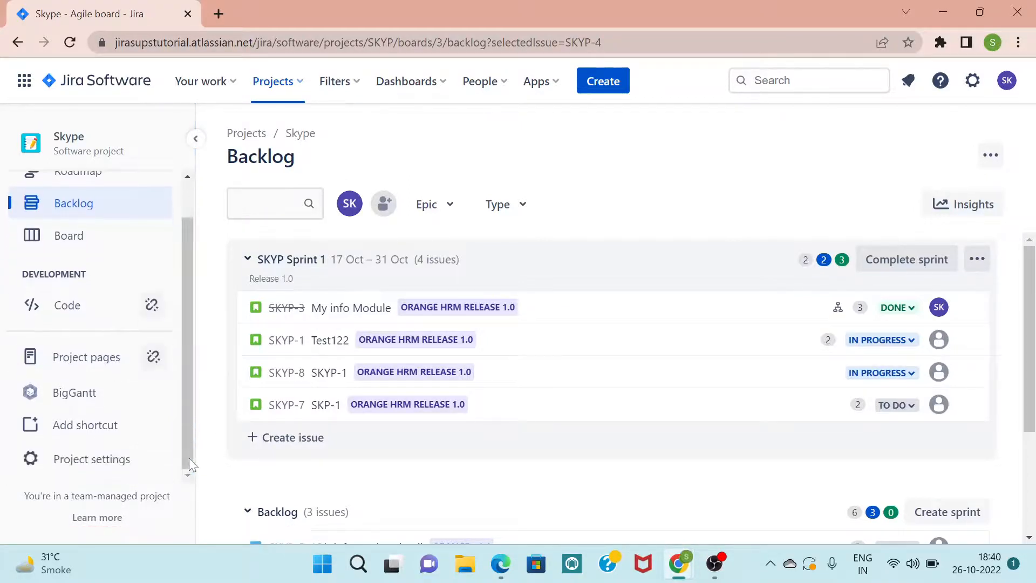
{"action": "scroll", "coordinate": [190, 200], "scroll_direction": "up", "scroll_amount": 1}
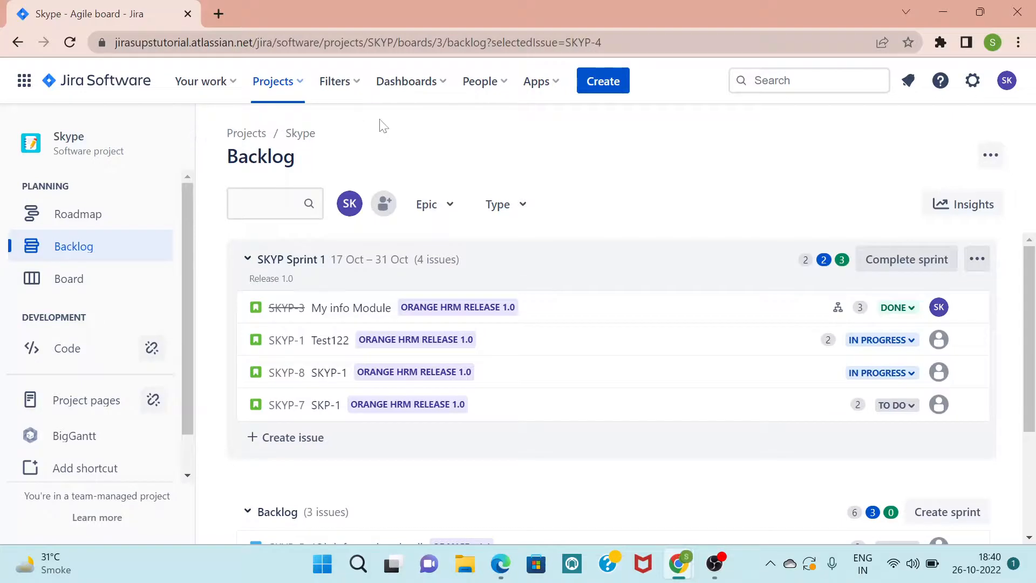
{"action": "left_click", "coordinate": [356, 91]}
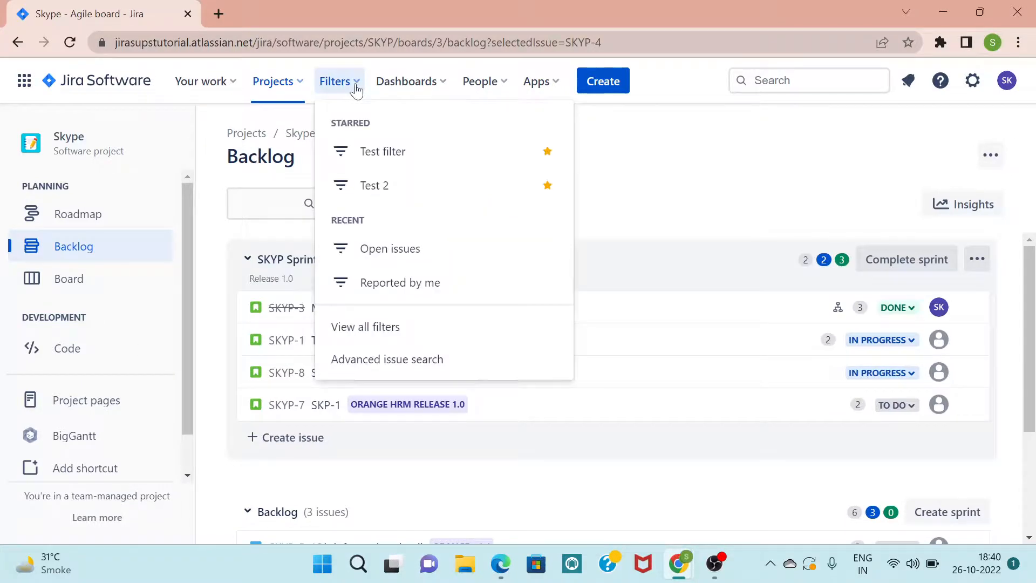
{"action": "left_click", "coordinate": [410, 362]}
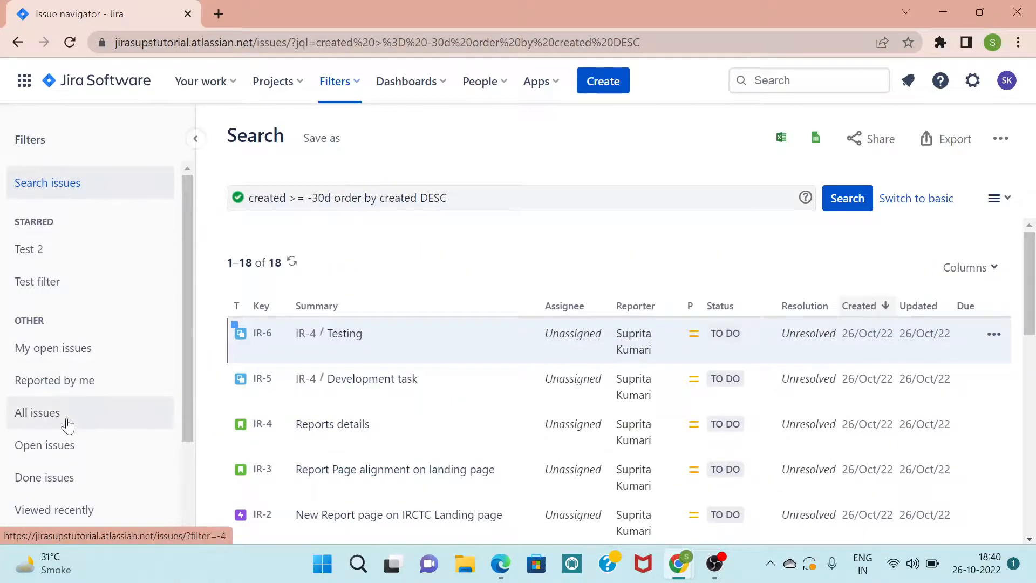
{"action": "scroll", "coordinate": [57, 231], "scroll_direction": "down", "scroll_amount": 3}
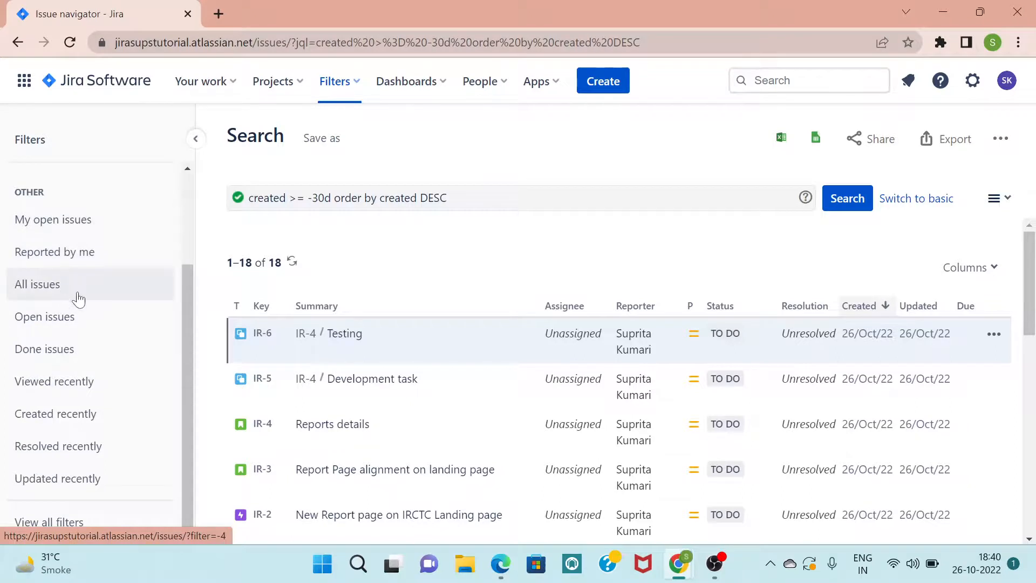
{"action": "left_click", "coordinate": [87, 262]}
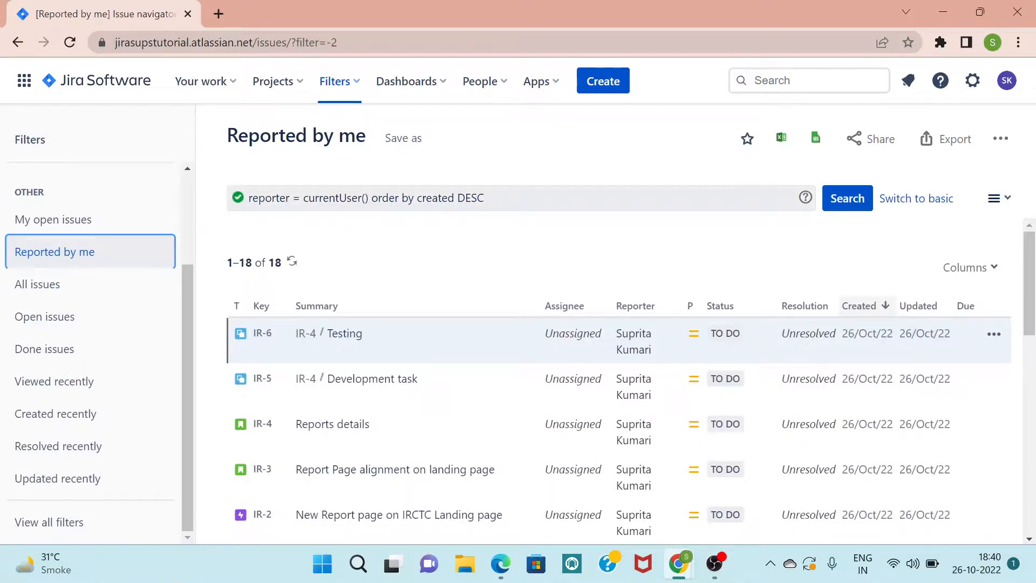
Review the filter's JQL query, switch to basic search and remove the Reporter criterion
{"action": "double_click", "coordinate": [332, 198]}
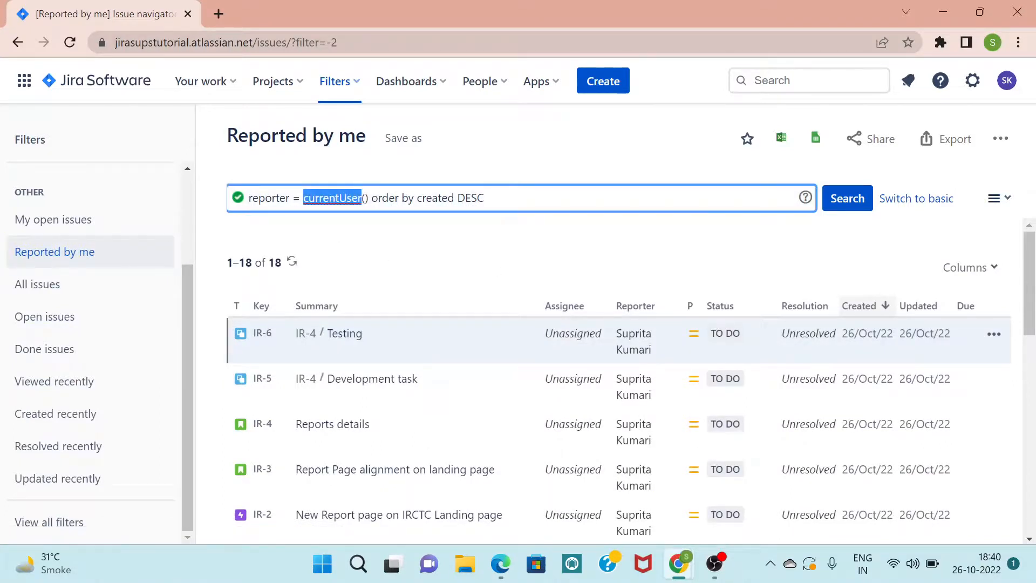
{"action": "triple_click", "coordinate": [471, 198]}
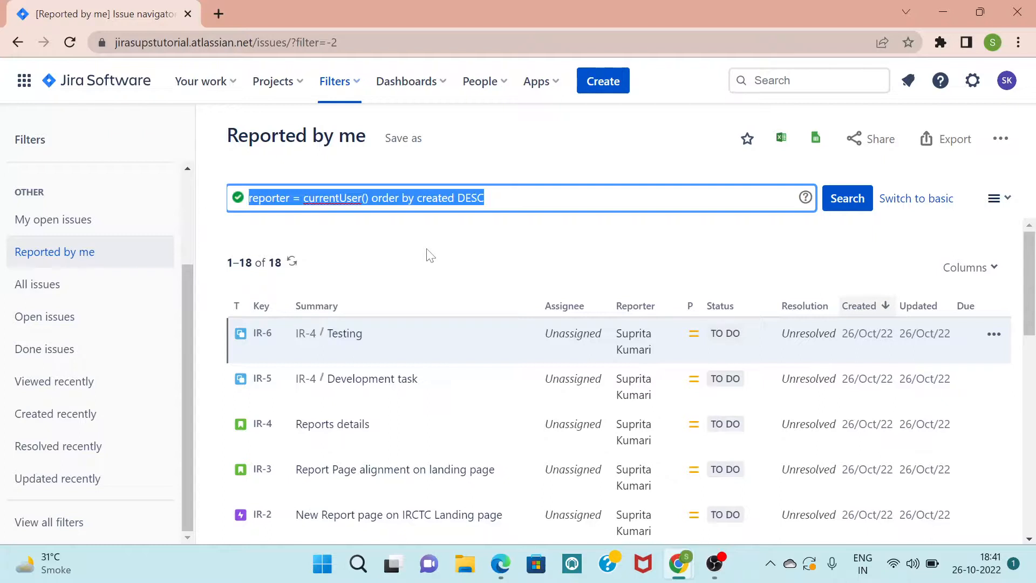
{"action": "left_click", "coordinate": [561, 233]}
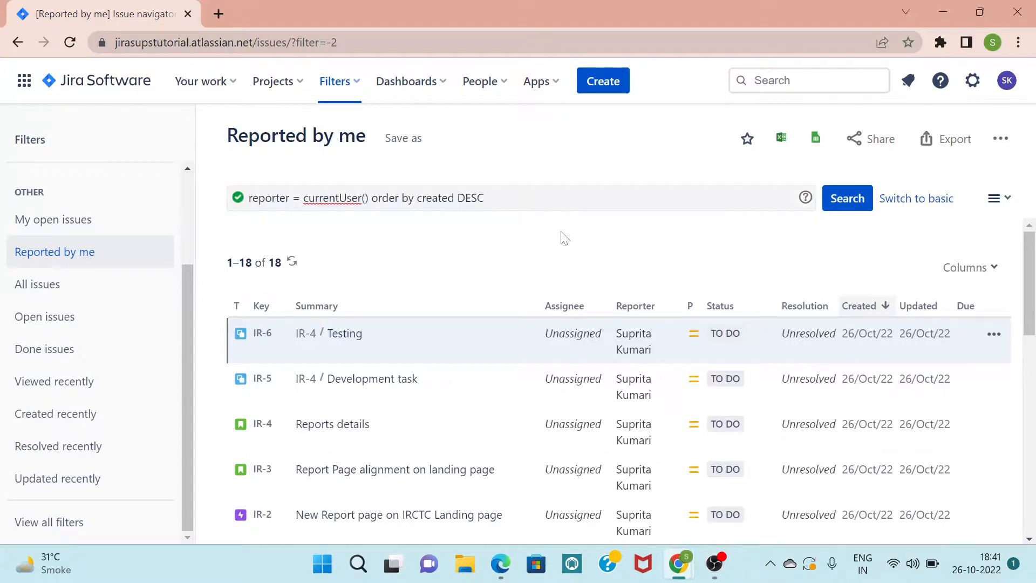
{"action": "left_click", "coordinate": [924, 200]}
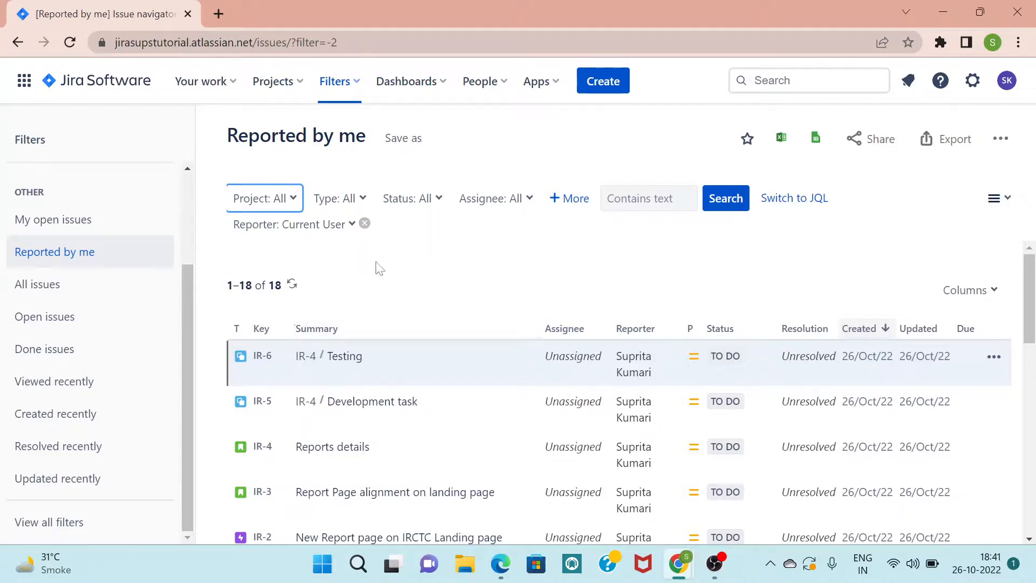
{"action": "left_click", "coordinate": [365, 225]}
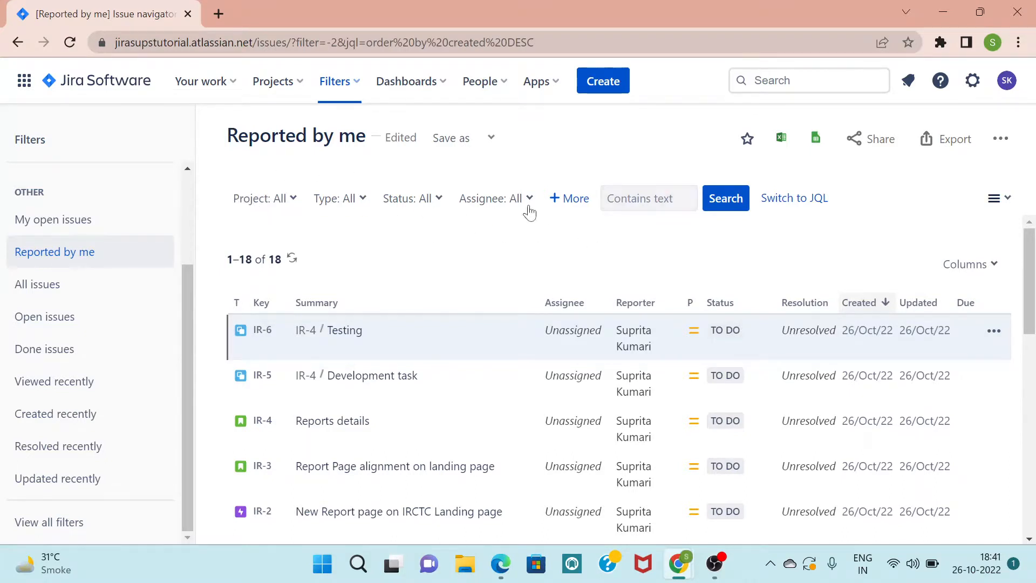
Restrict the issue search to the Bug and Epic issue types
{"action": "left_click", "coordinate": [371, 201]}
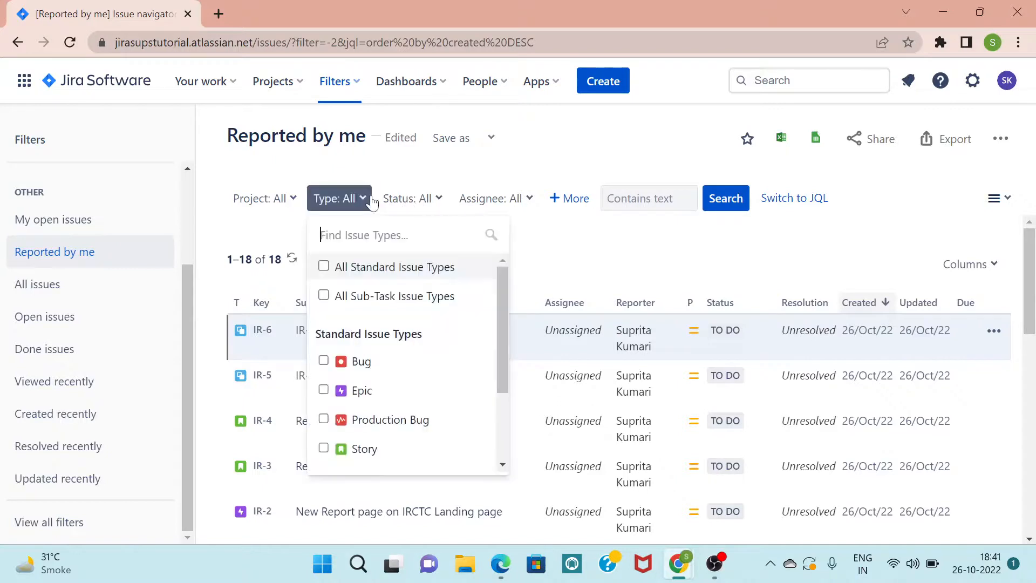
{"action": "left_click", "coordinate": [360, 368]}
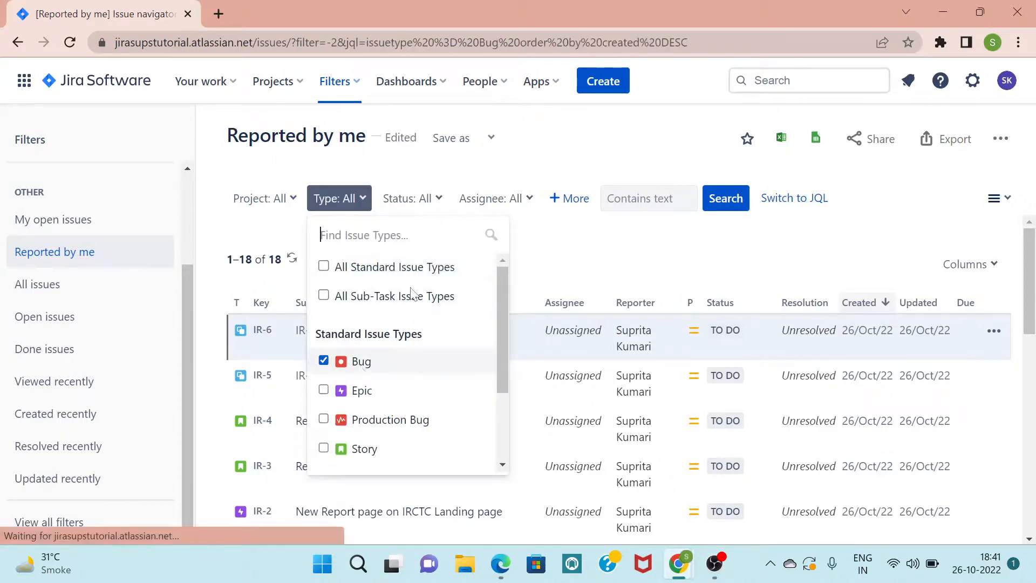
{"action": "left_click", "coordinate": [612, 263]}
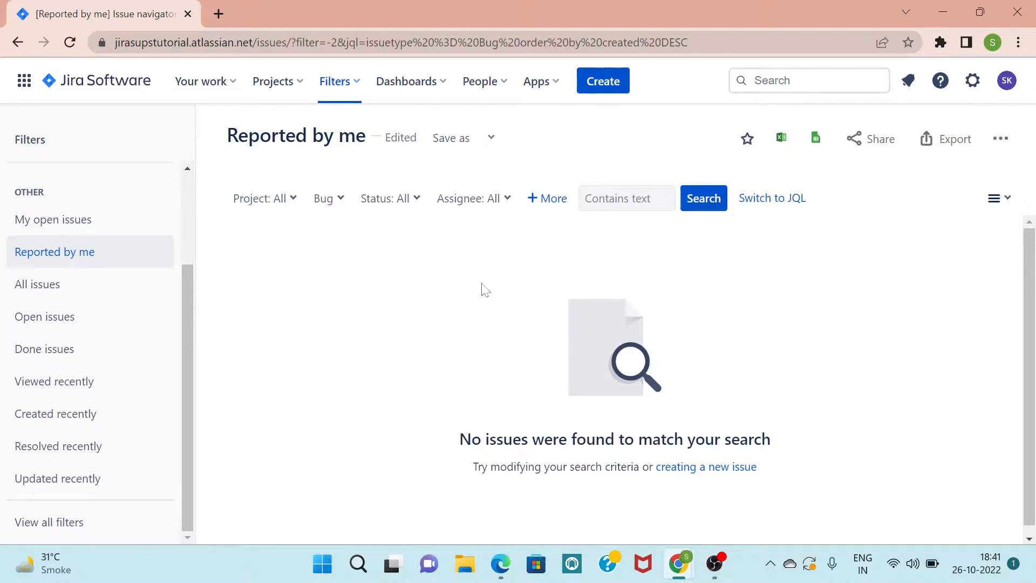
{"action": "left_click", "coordinate": [339, 204]}
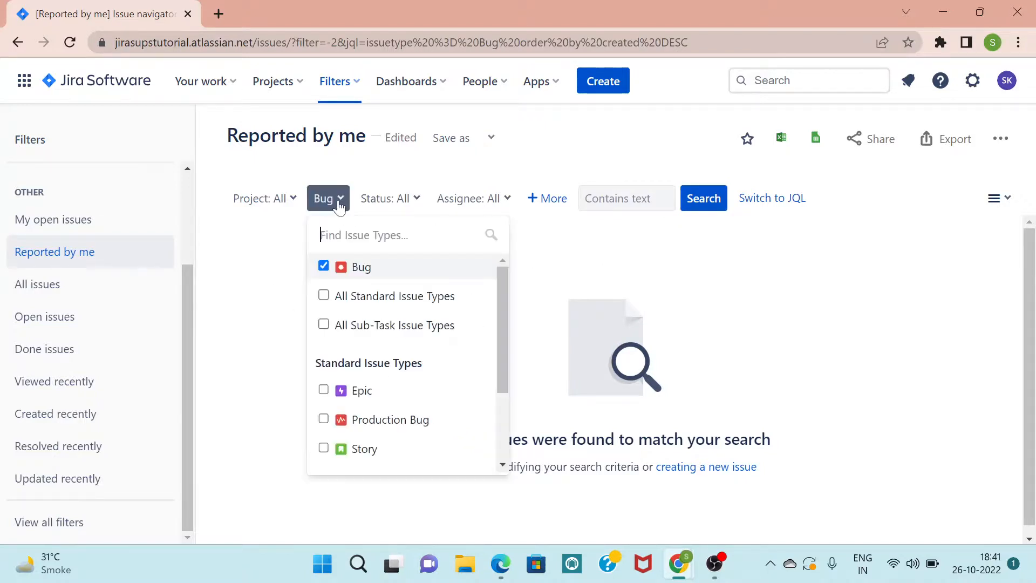
{"action": "left_click", "coordinate": [324, 391]}
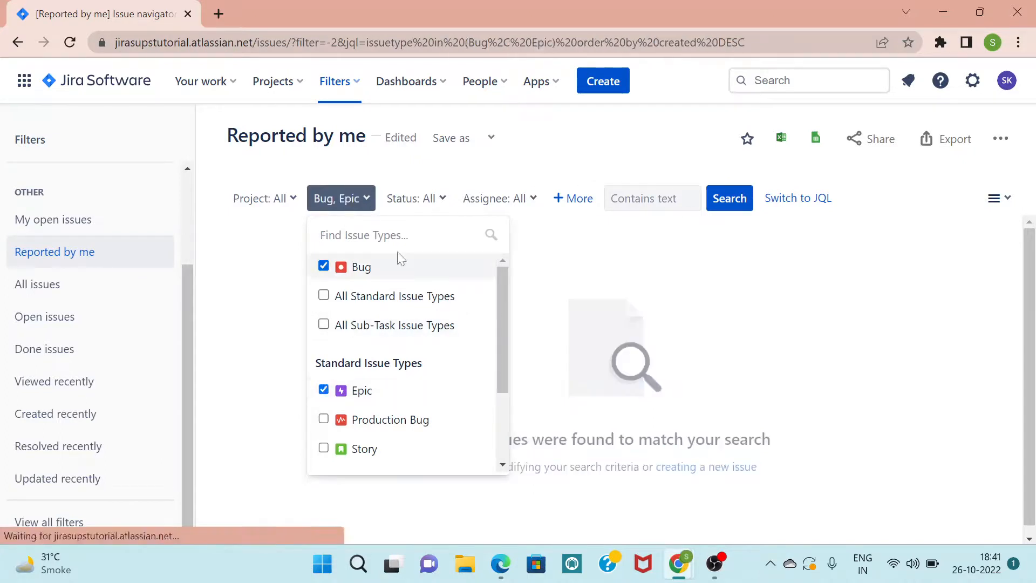
{"action": "left_click", "coordinate": [603, 261]}
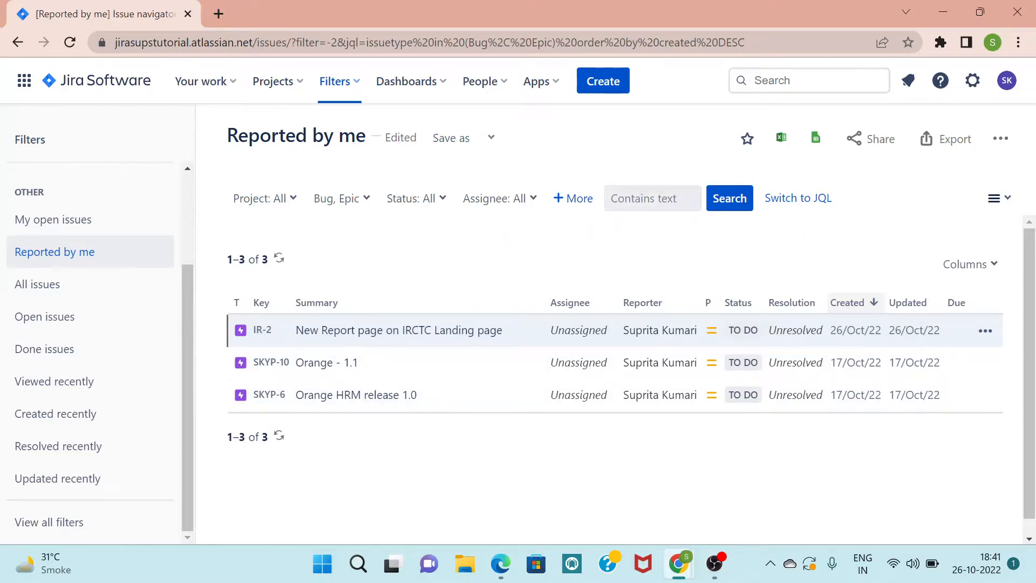
Try to open an issue by searching its key SKP-1 in the global search
{"action": "left_click", "coordinate": [810, 83]}
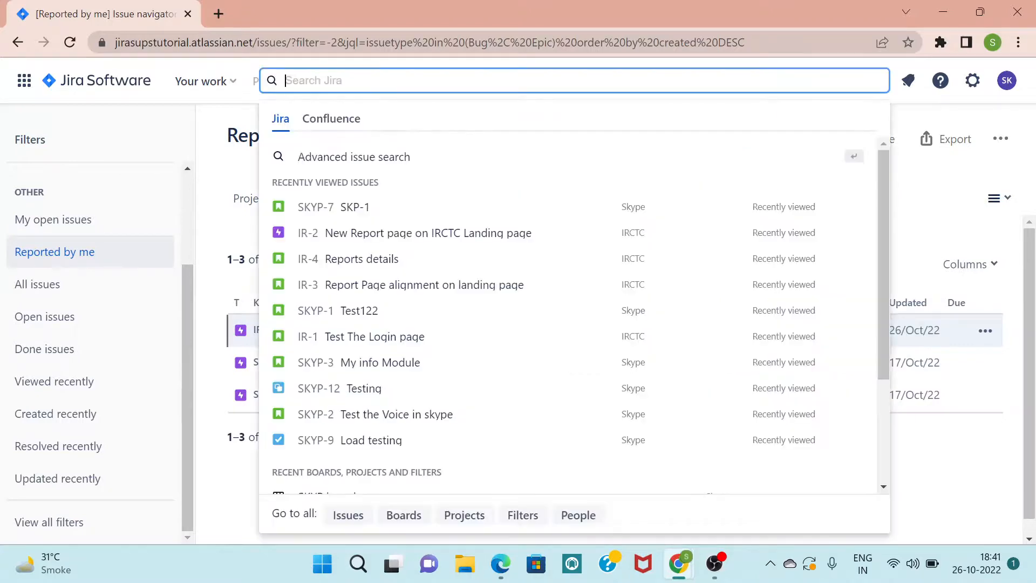
{"action": "left_click", "coordinate": [921, 186]}
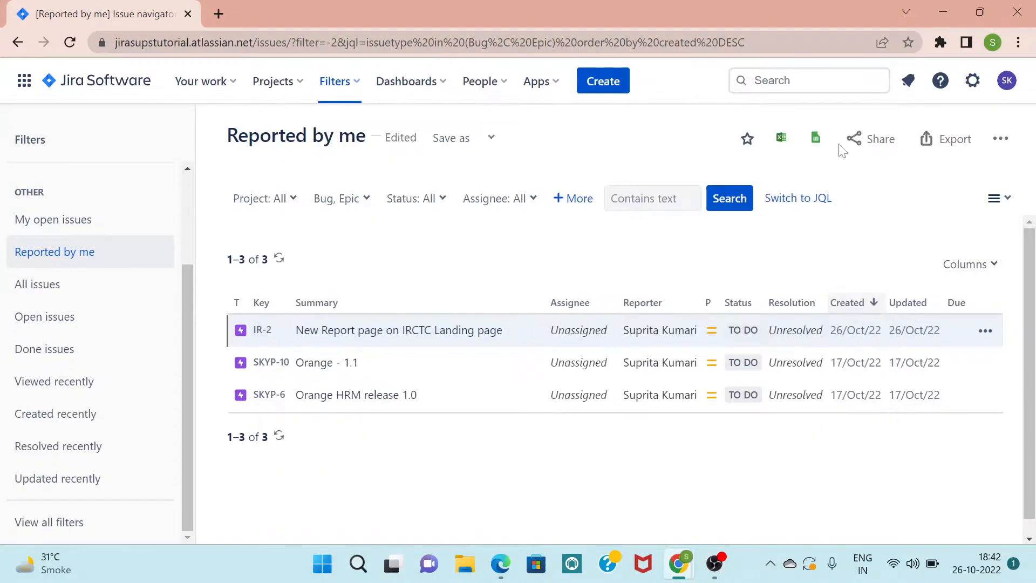
{"action": "left_click", "coordinate": [756, 81]}
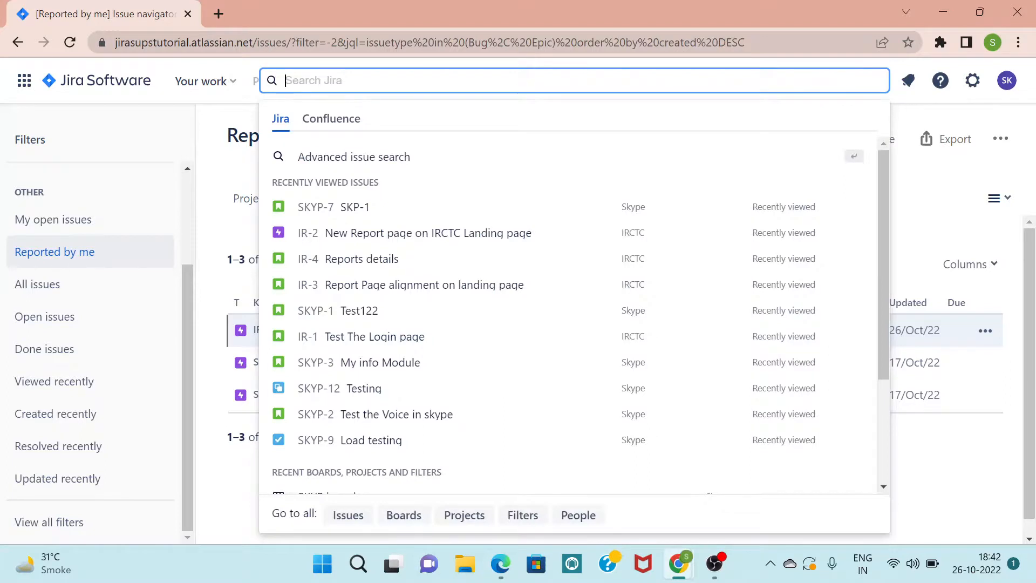
{"action": "type", "text": "SKYP-"}
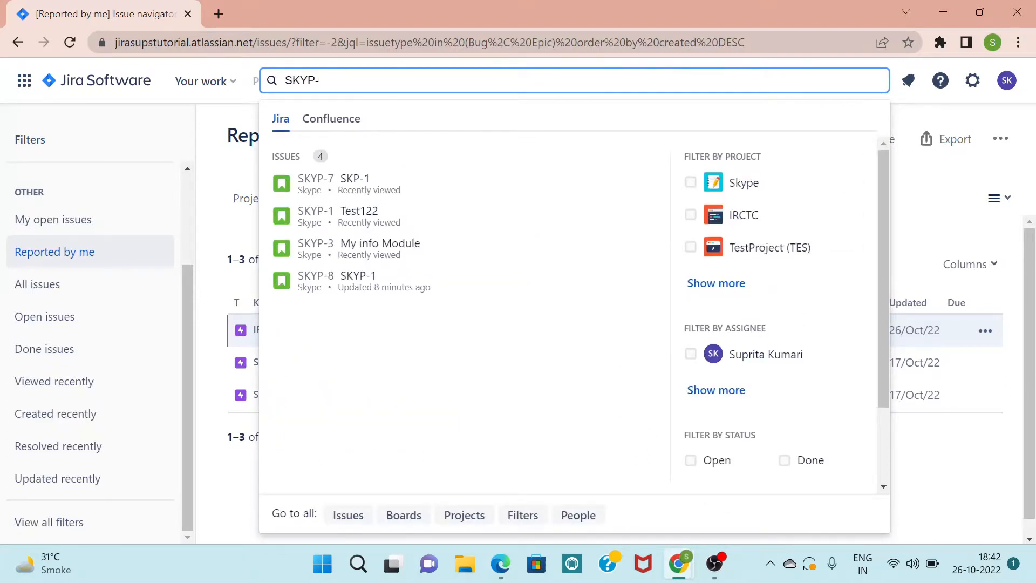
{"action": "key", "text": "BackSpace"}
{"action": "key", "text": "BackSpace"}
{"action": "key", "text": "BackSpace"}
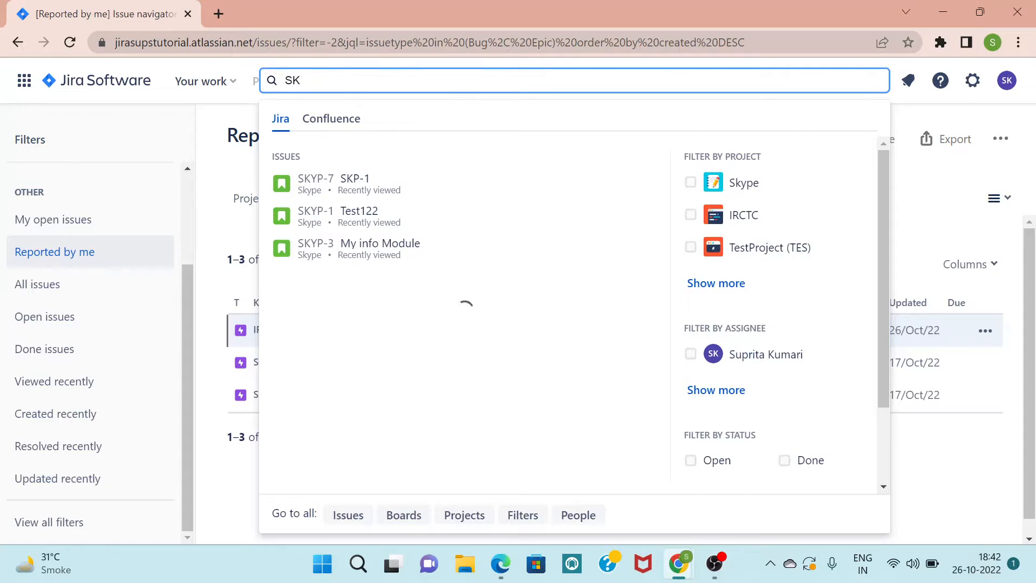
{"action": "type", "text": "P-"}
{"action": "key", "text": "Return"}
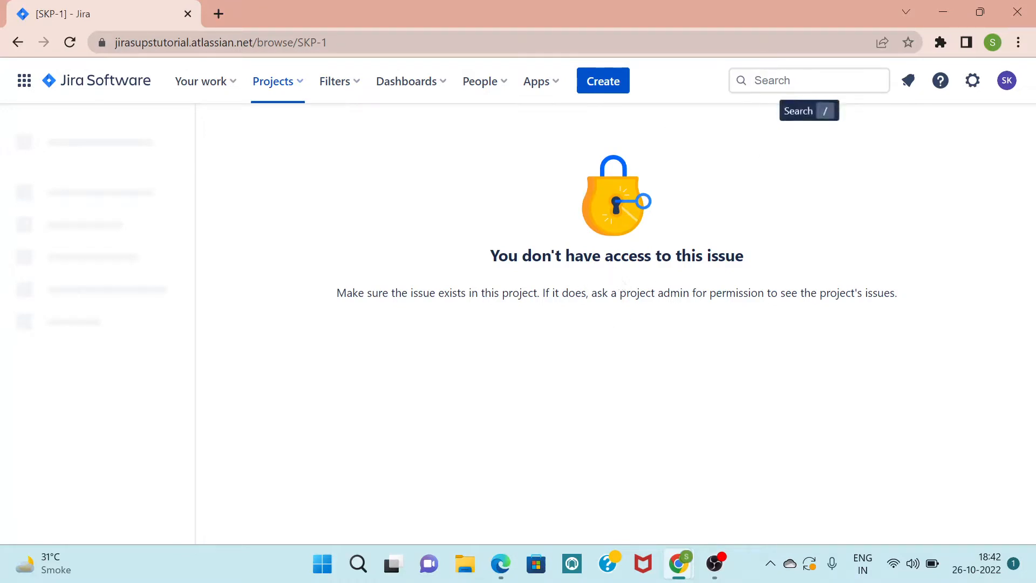
Find the issue with key SKYP-1 through the global search and open its detail page
{"action": "left_click", "coordinate": [755, 80]}
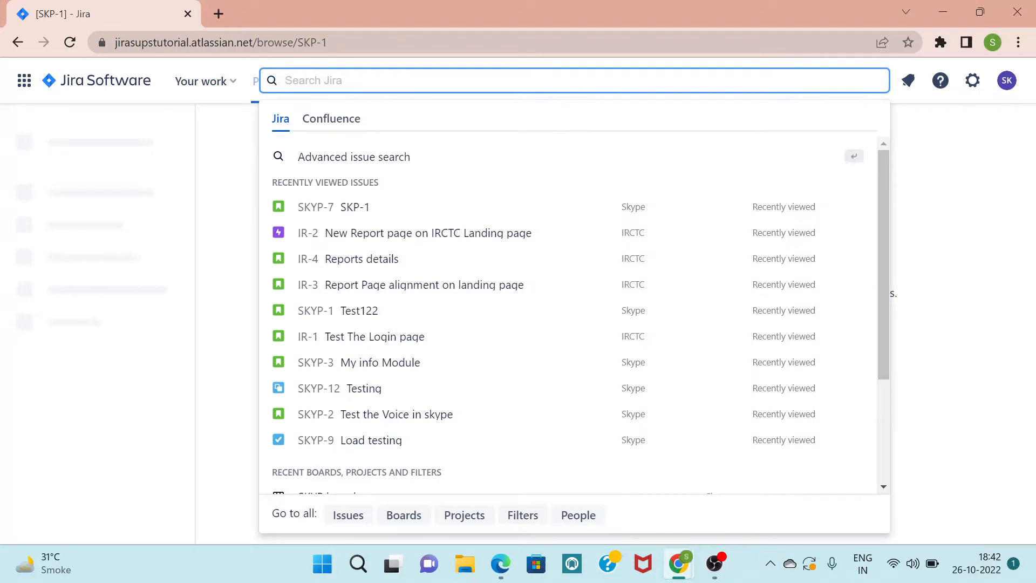
{"action": "type", "text": "SKY"}
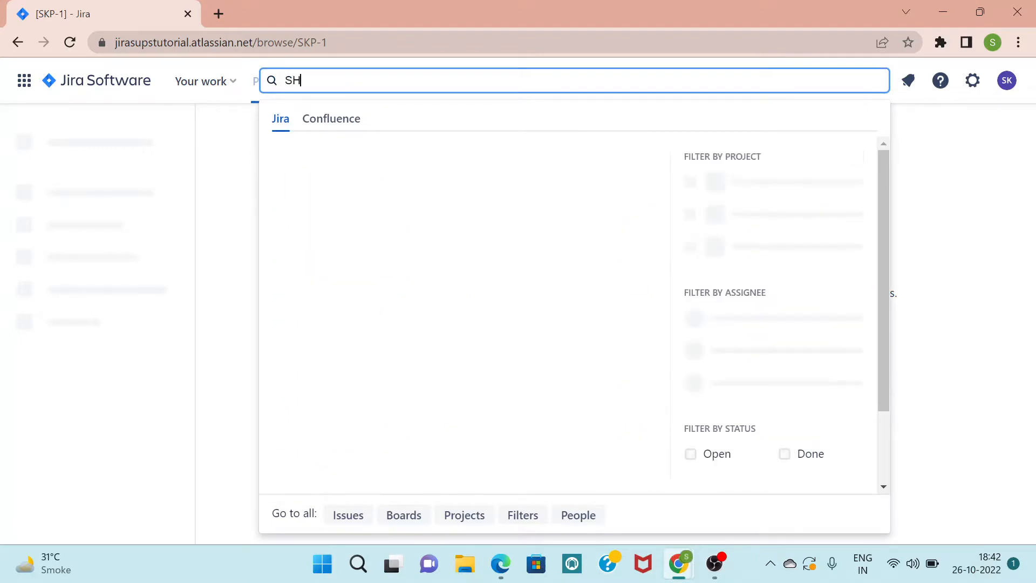
{"action": "type", "text": "P-1\\"}
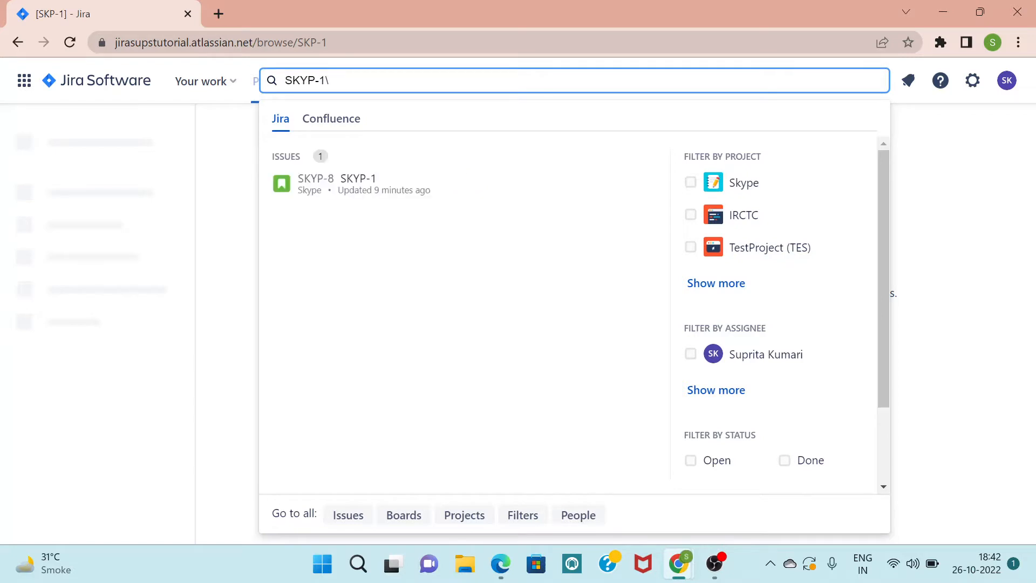
{"action": "key", "text": "BackSpace"}
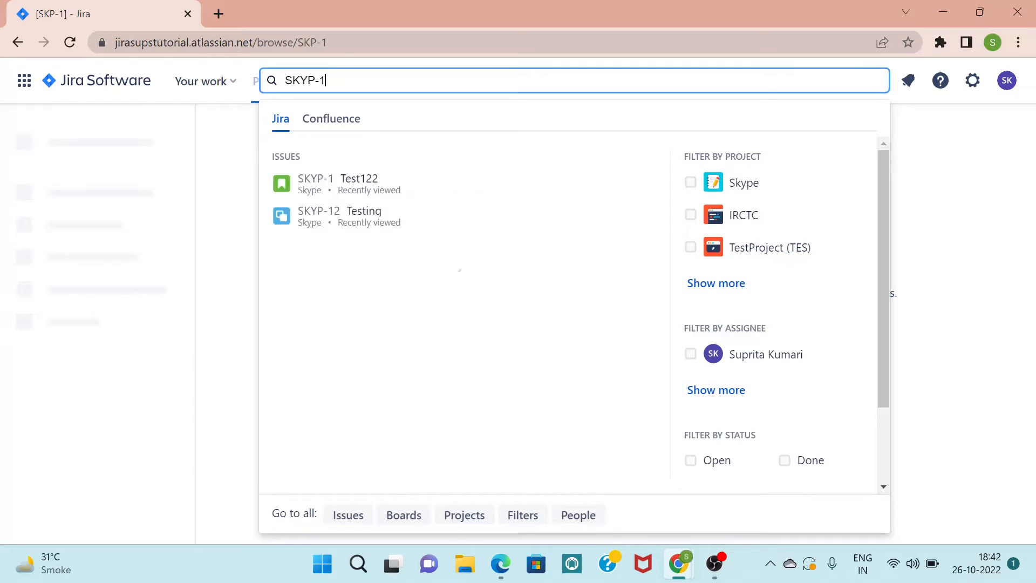
{"action": "key", "text": "Return"}
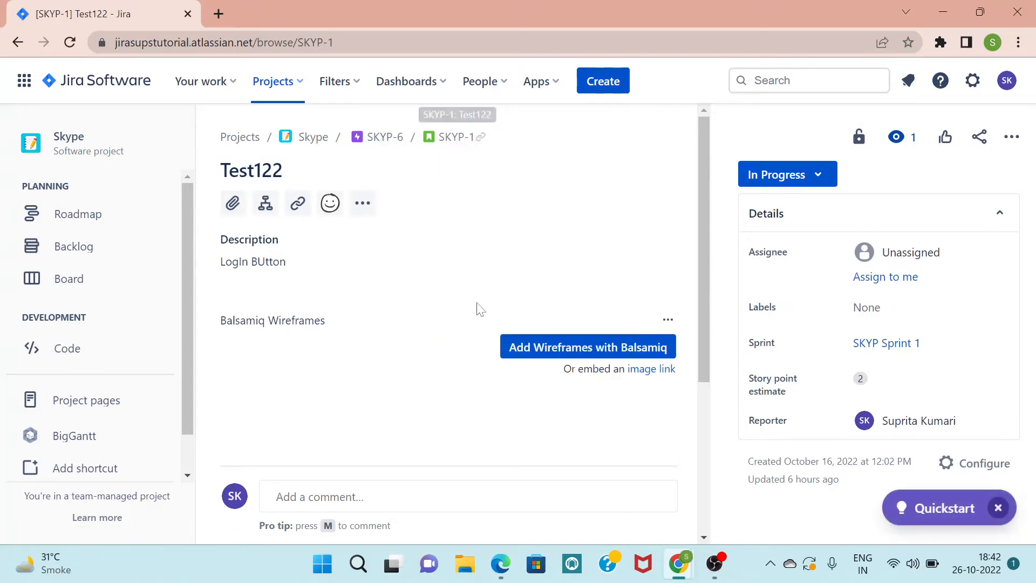
Search all issues for the text "Test" with the global search and look through the matching issues
{"action": "left_click", "coordinate": [810, 80]}
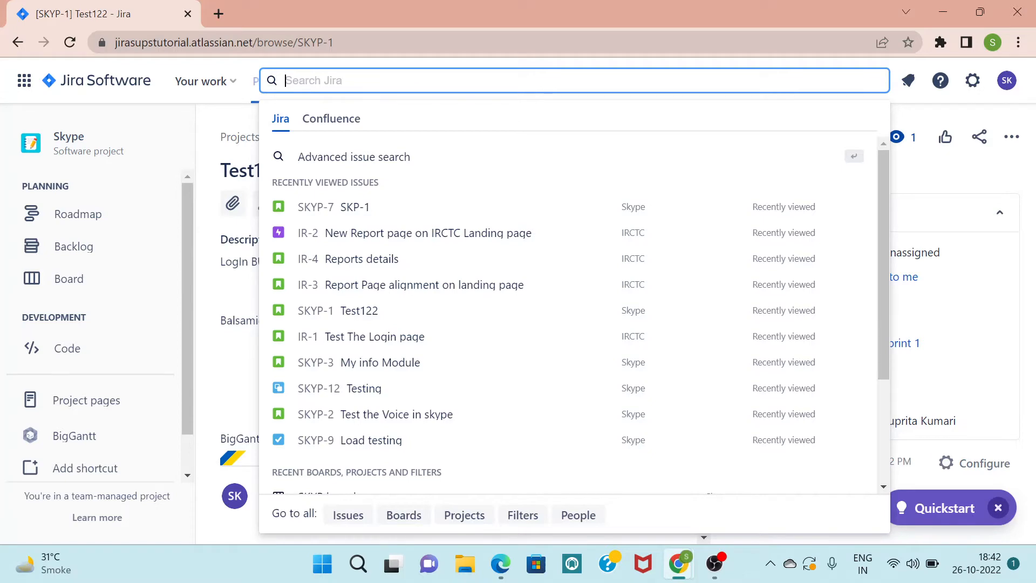
{"action": "type", "text": "Test"}
{"action": "key", "text": "Return"}
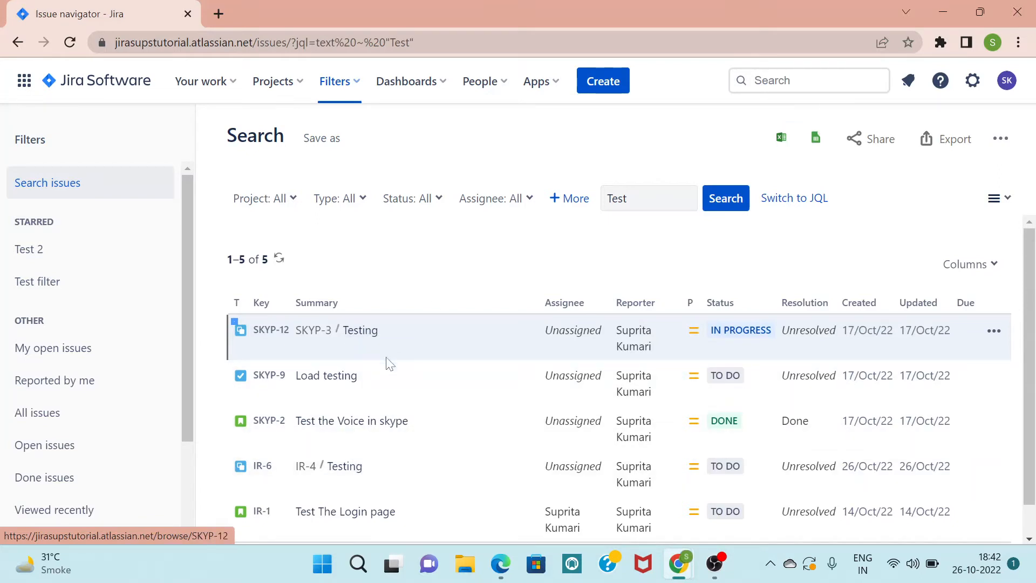
{"action": "scroll", "coordinate": [1031, 517], "scroll_direction": "down", "scroll_amount": 1}
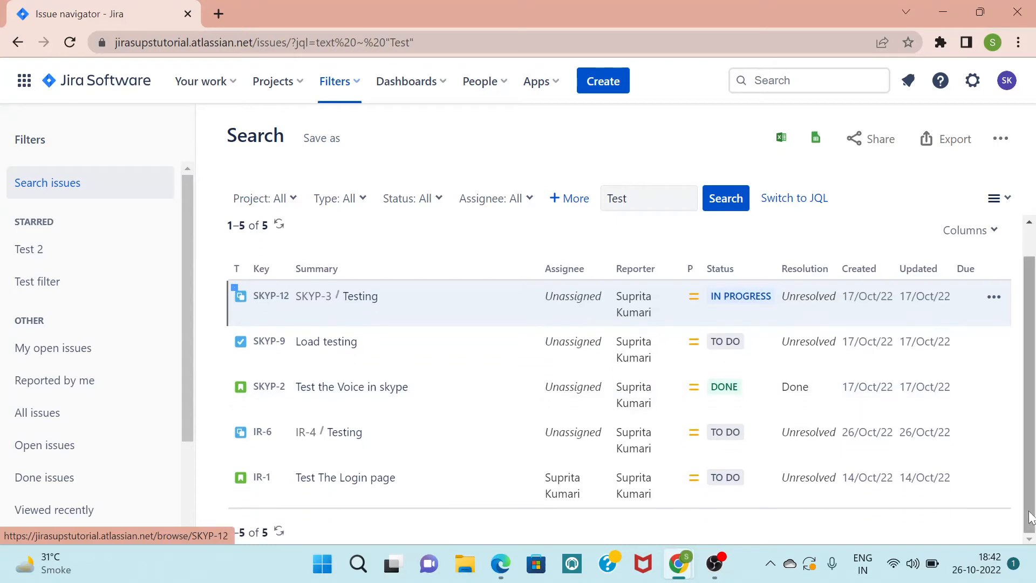